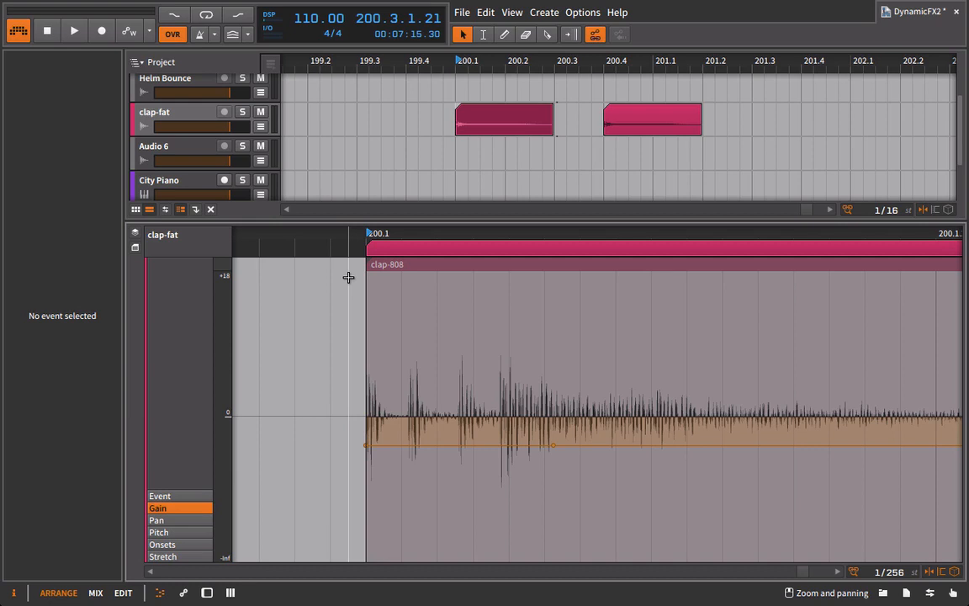
Delete the gain points around the attack of the first clap-808 clip at 200.1
drag(506, 234, 438, 154)
click(439, 232)
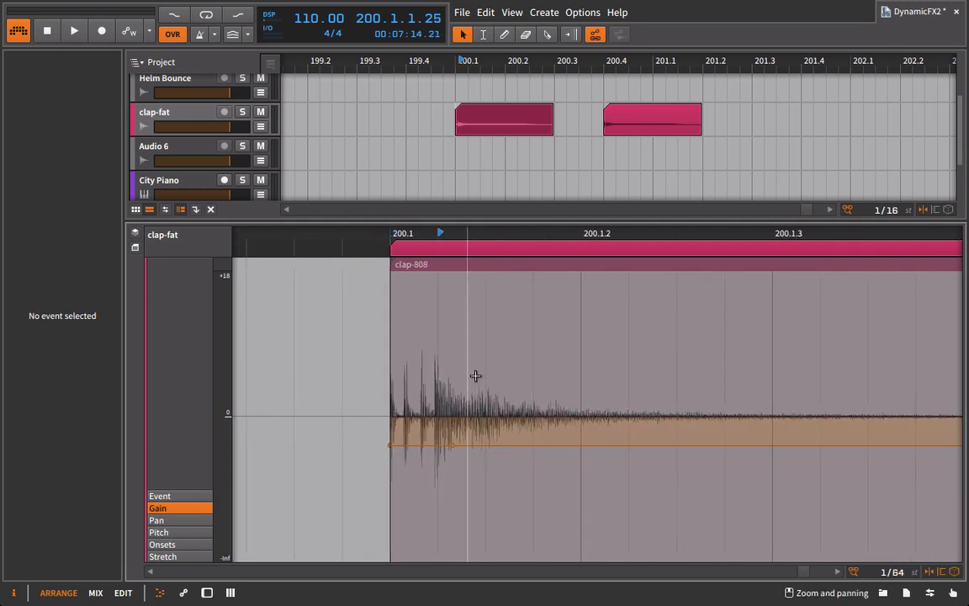
drag(384, 407, 515, 481)
key(Delete)
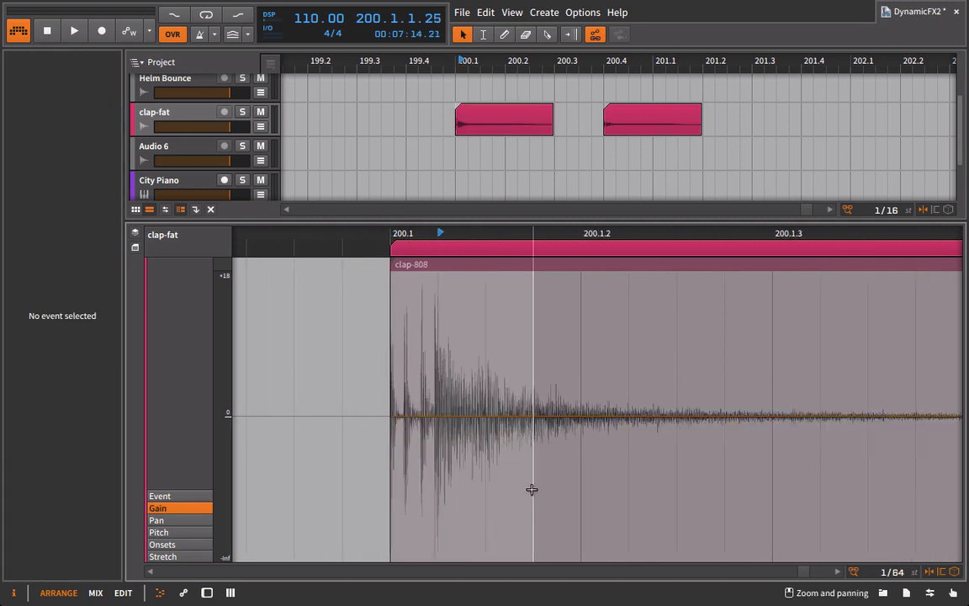
Play back the first clap with the clap-fat track selected to check its level on the track meter
click(171, 117)
key(space)
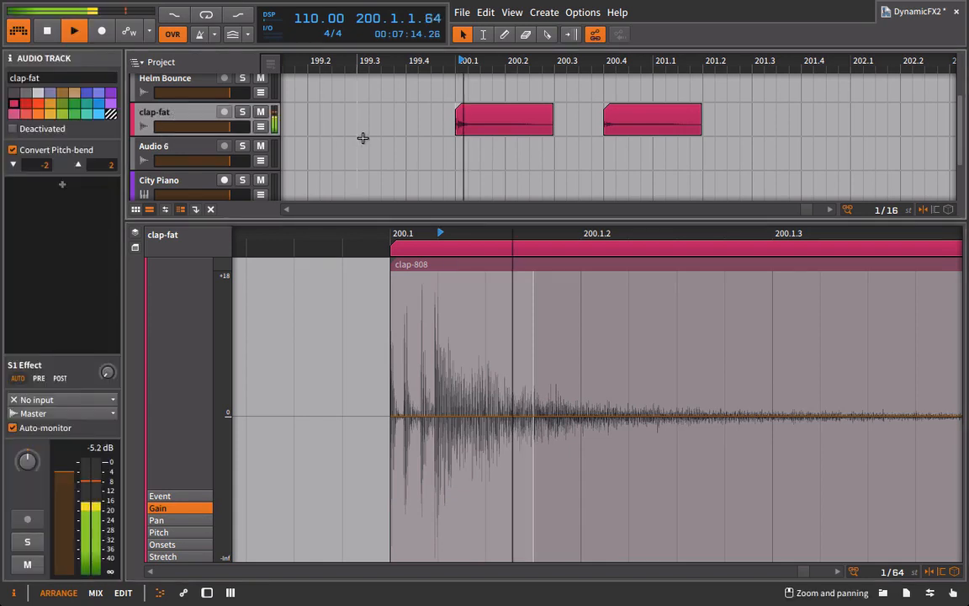
click(483, 127)
key(space)
key(space)
key(space)
key(space)
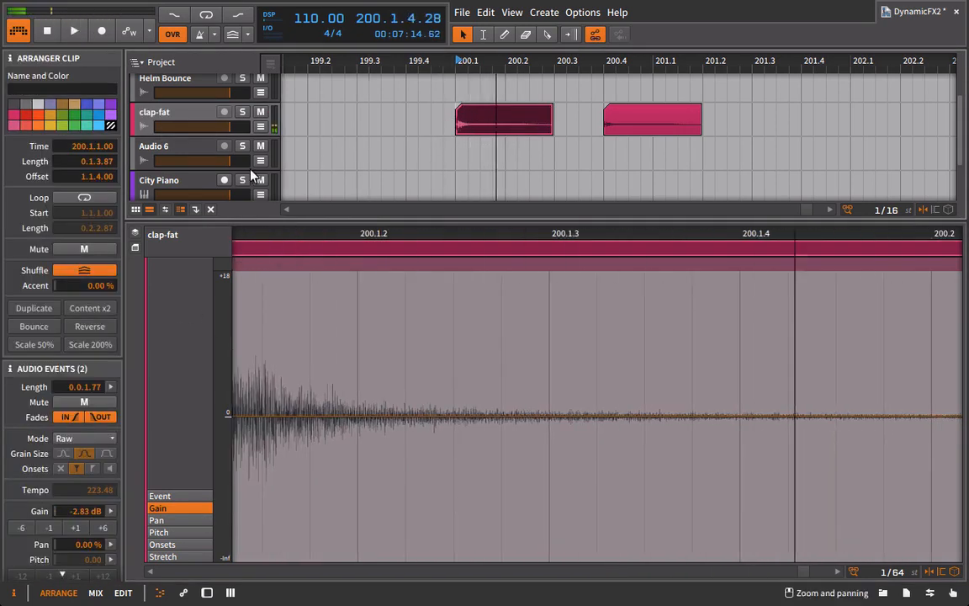
click(185, 111)
key(space)
Set the gain of the first clap clip's audio event to -6 dB
click(486, 118)
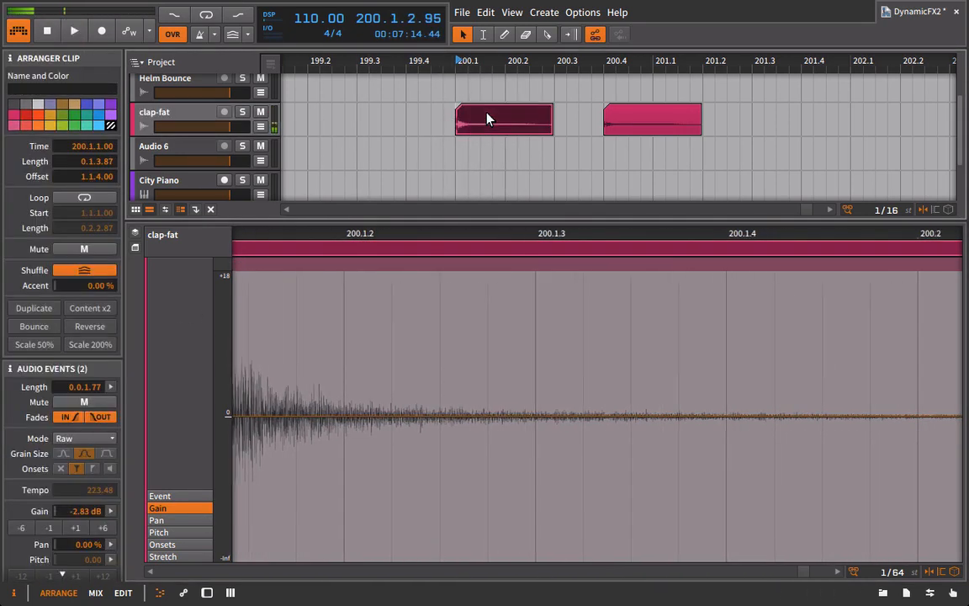
double_click(73, 510)
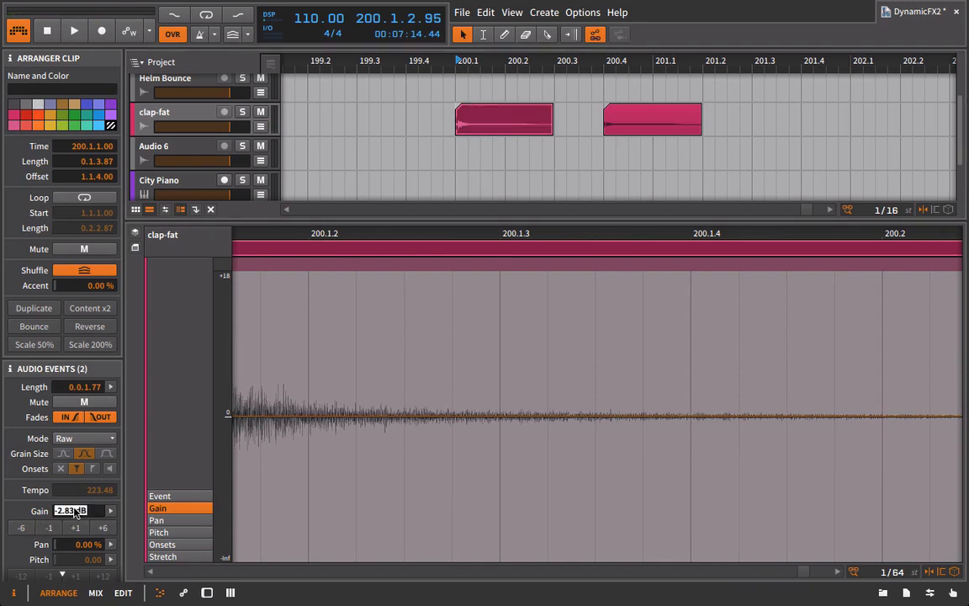
text(-6)
key(Return)
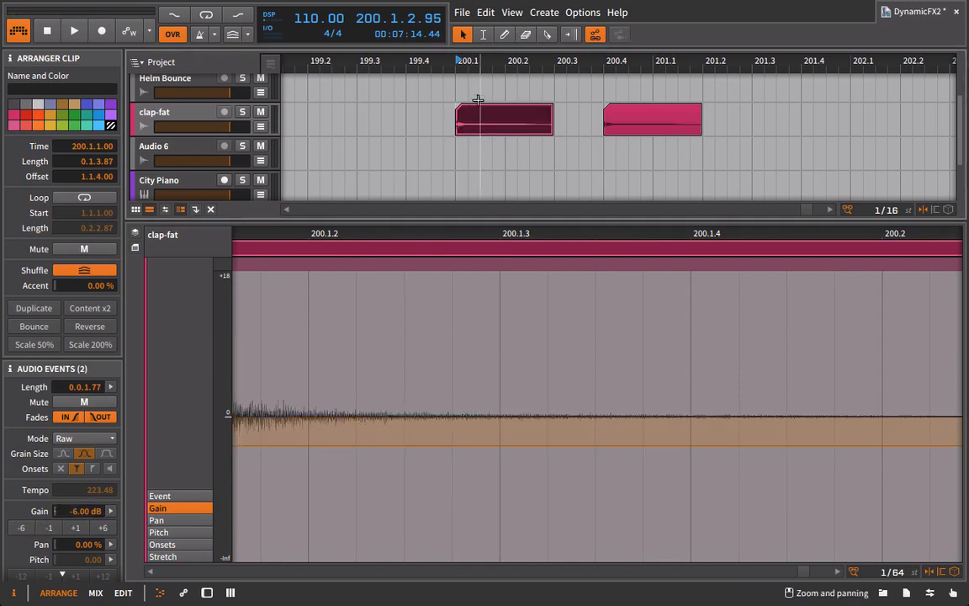
Play the first clap at its reduced gain and check the clap-fat track's peak level
key(space)
click(160, 116)
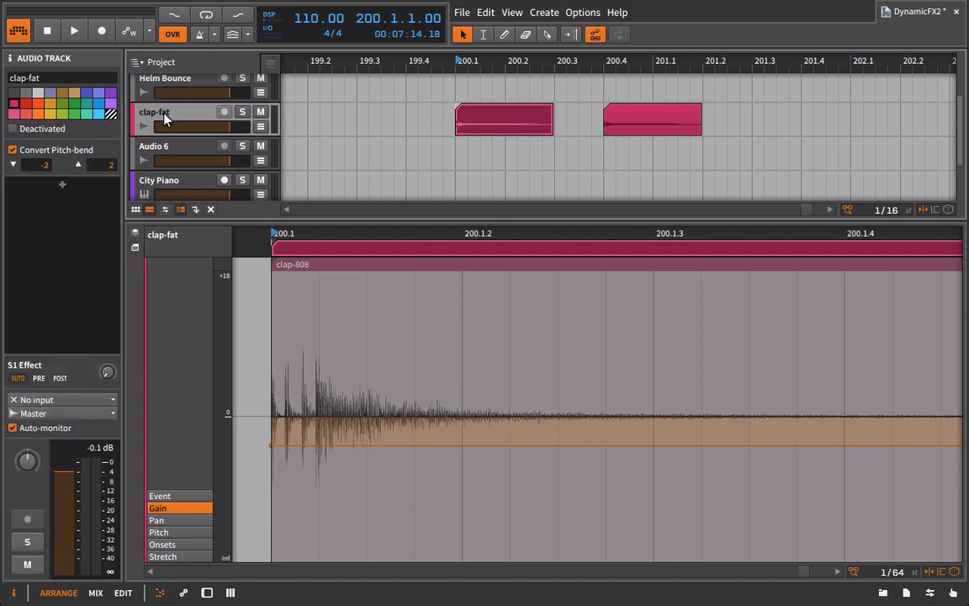
key(space)
key(space)
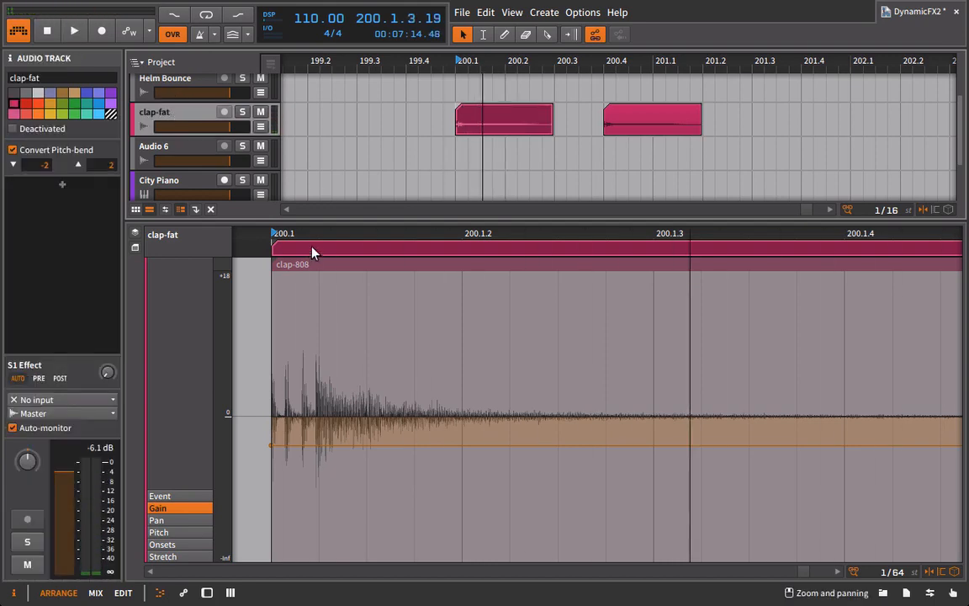
Examine the fourth transient of the first clap waveform up close, marking the short time range around it
drag(280, 229, 476, 278)
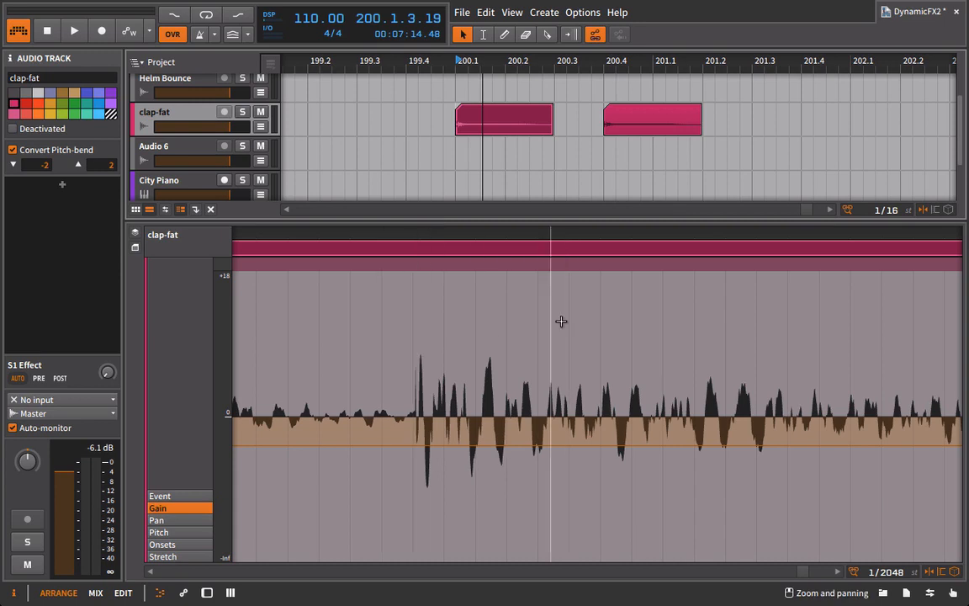
drag(414, 235, 413, 222)
drag(378, 331, 477, 354)
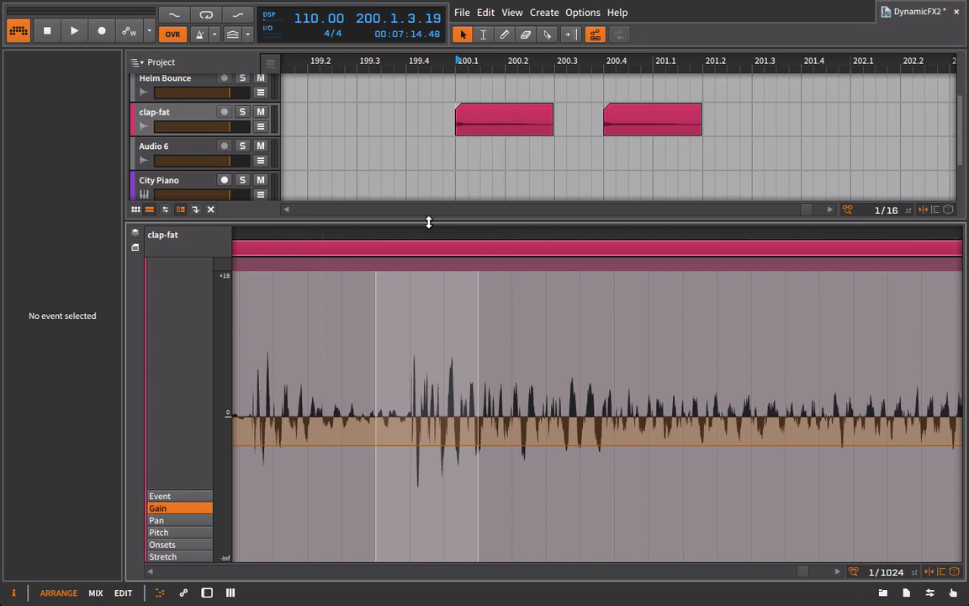
drag(410, 233, 396, 390)
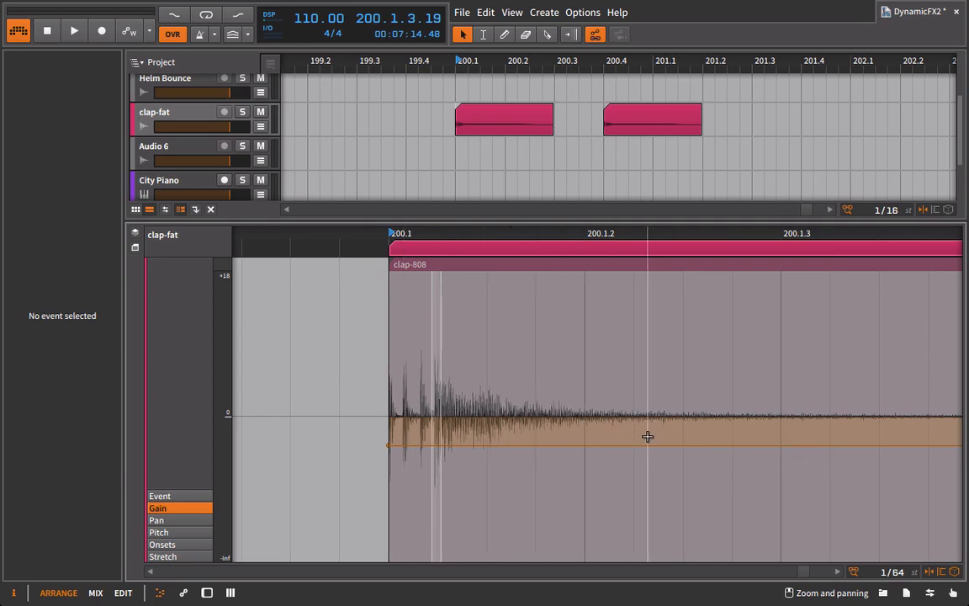
drag(452, 237, 520, 237)
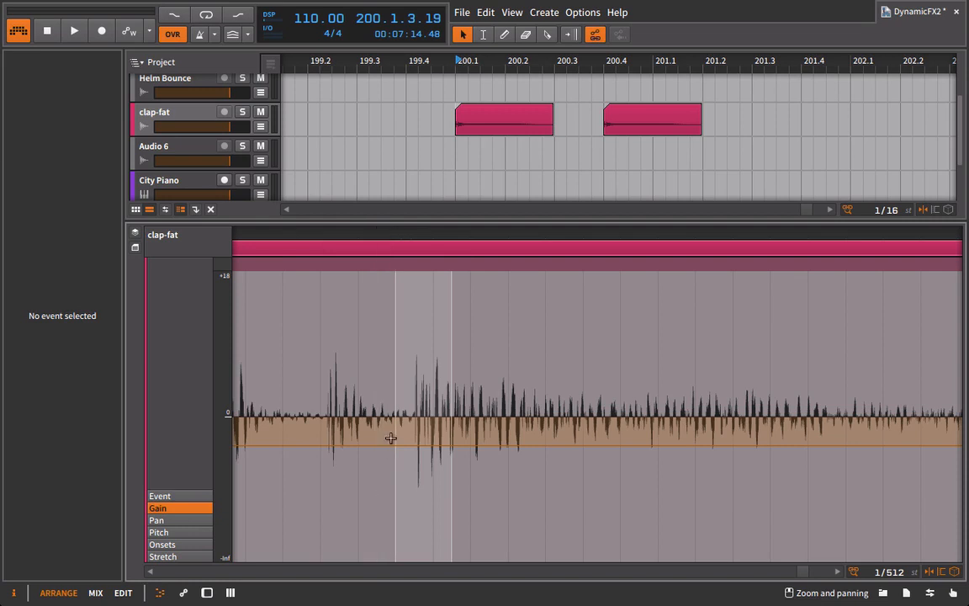
drag(379, 235, 883, 311)
drag(516, 238, 469, 291)
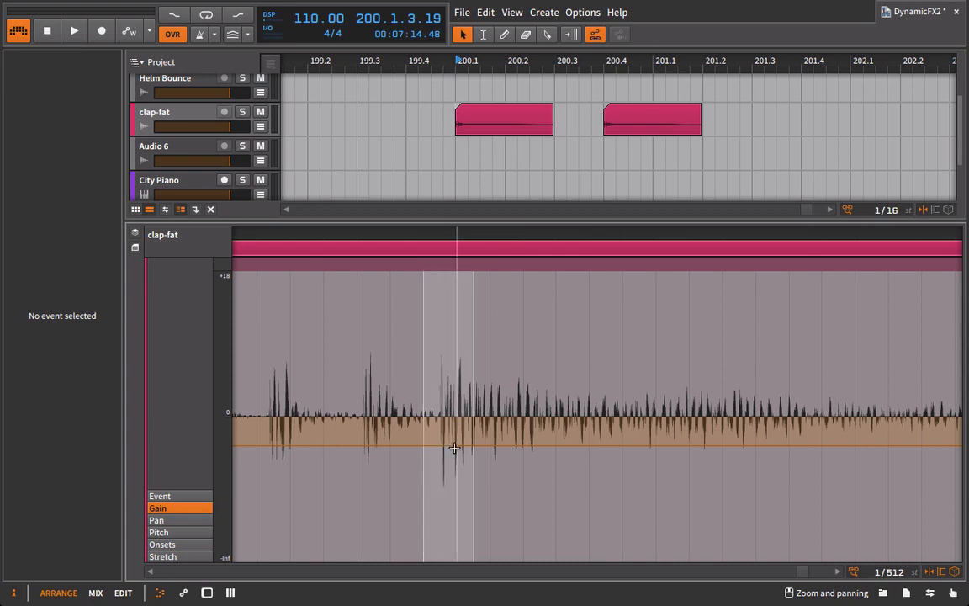
Add gain points at and just after the first clap's fourth transient, raising the point on the transient to -0.48 dB
click(530, 448)
scroll(499, 458, left, 4)
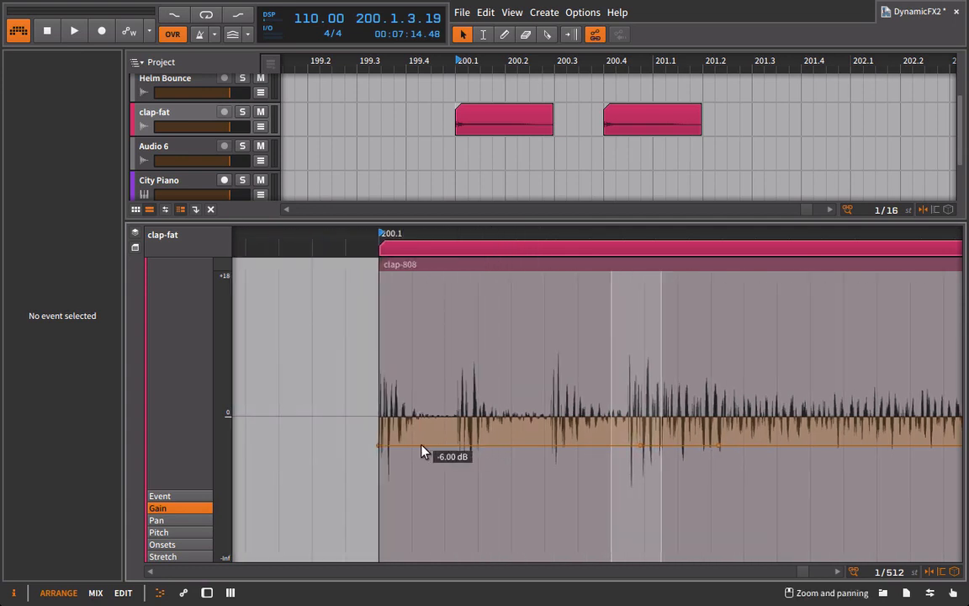
drag(640, 446, 644, 419)
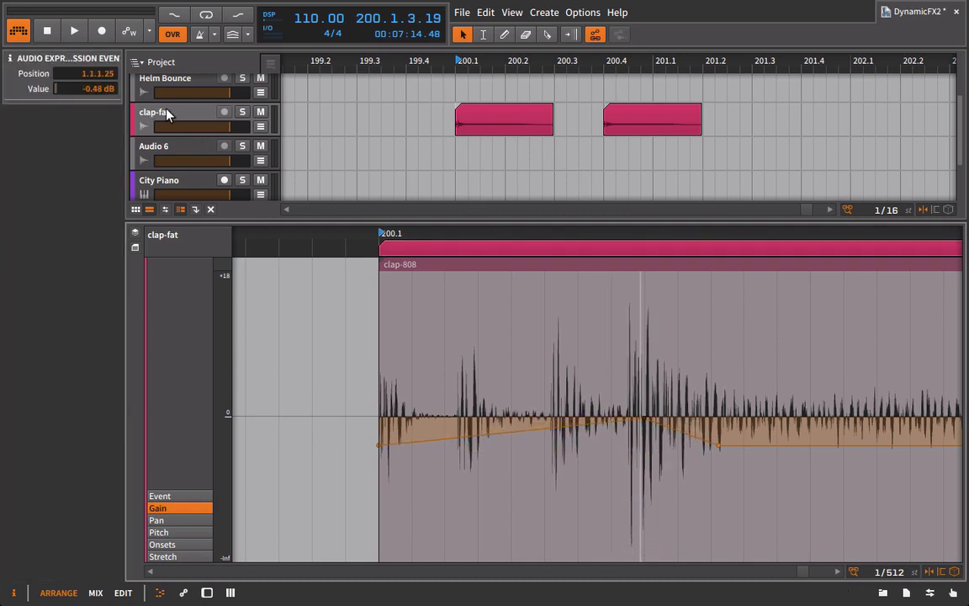
Play both claps from 200.1 and inspect the second clip's flat gain envelope for comparison with the first
key(space)
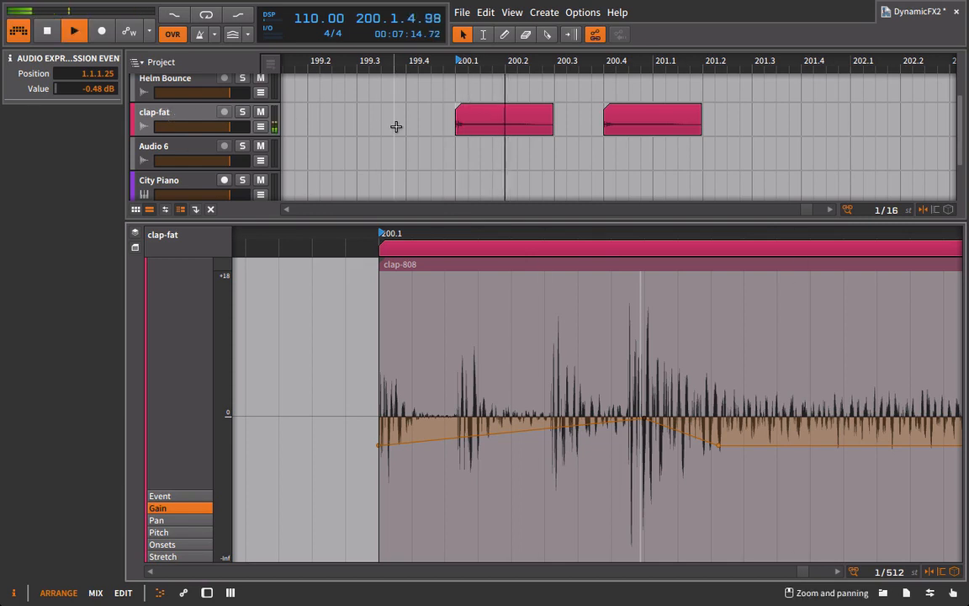
key(space)
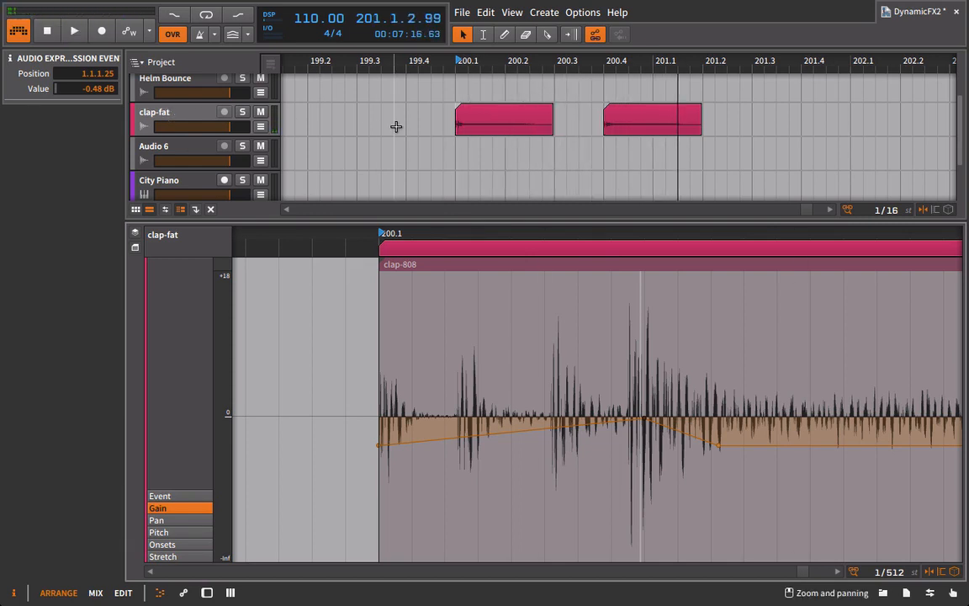
click(478, 124)
click(627, 134)
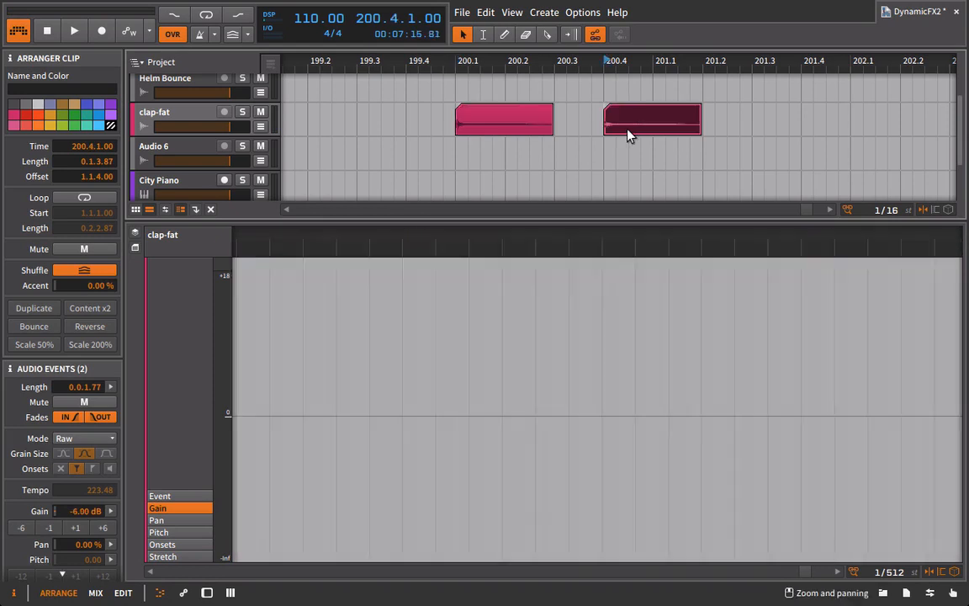
drag(500, 233, 525, 118)
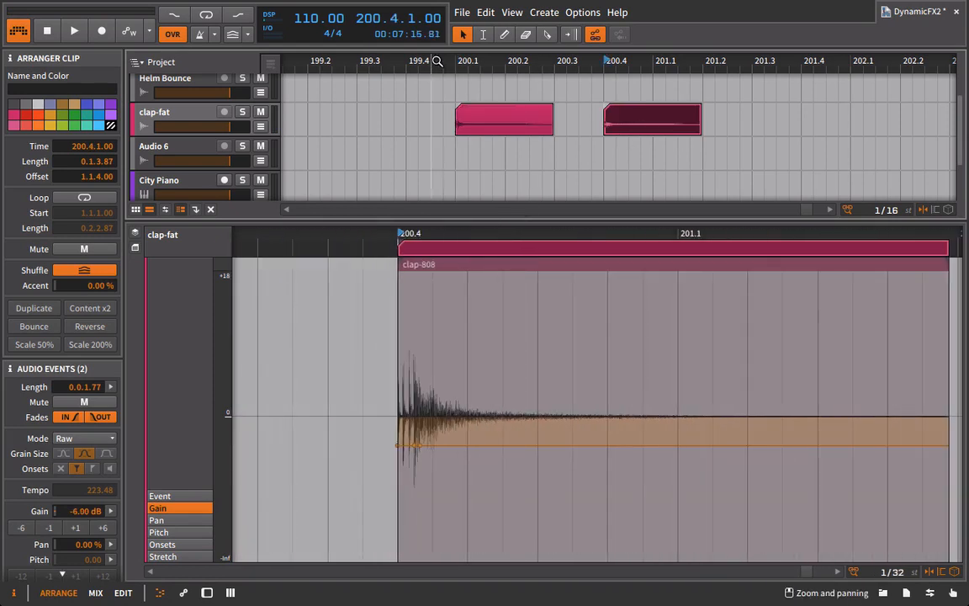
drag(456, 61, 455, 61)
click(456, 62)
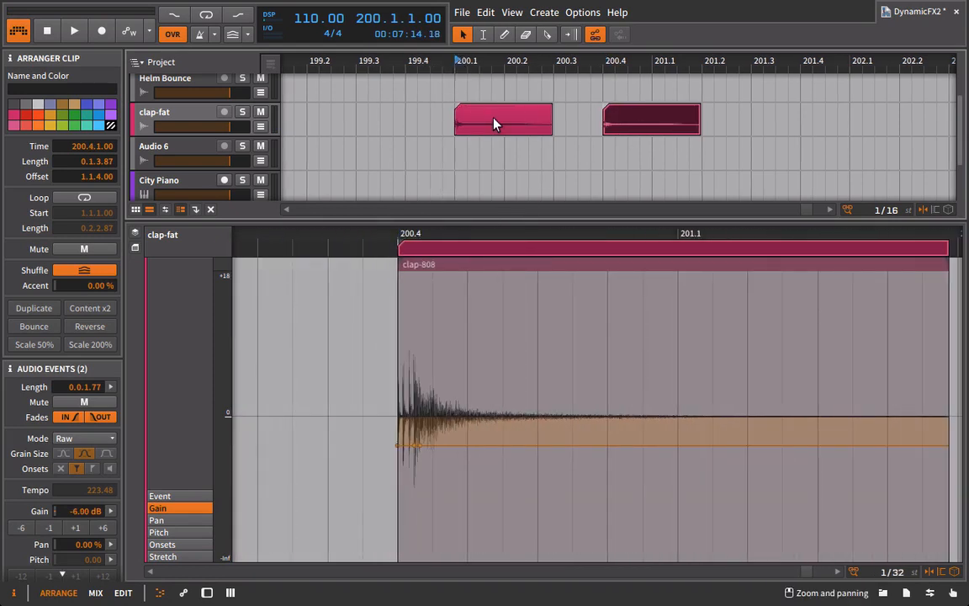
key(space)
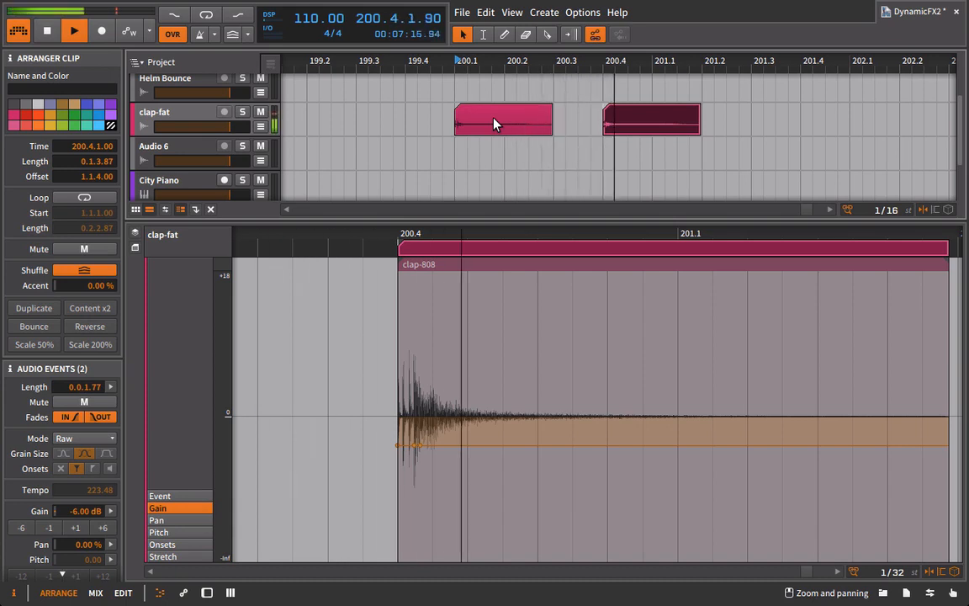
key(space)
key(space)
key(space)
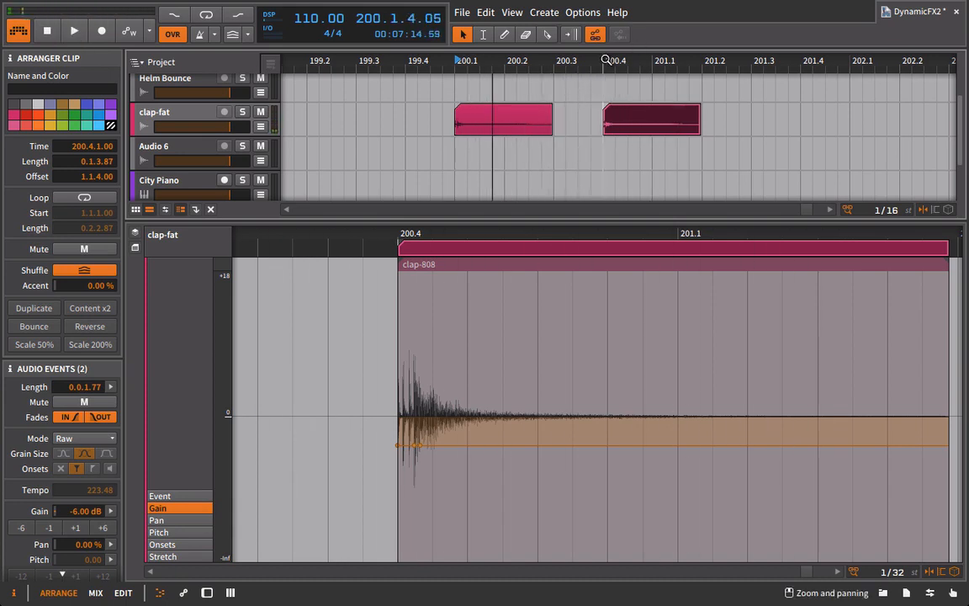
Compare the attacks by alternating playback between the second clap at 200.4 and the first clap at 200.1
click(606, 61)
key(space)
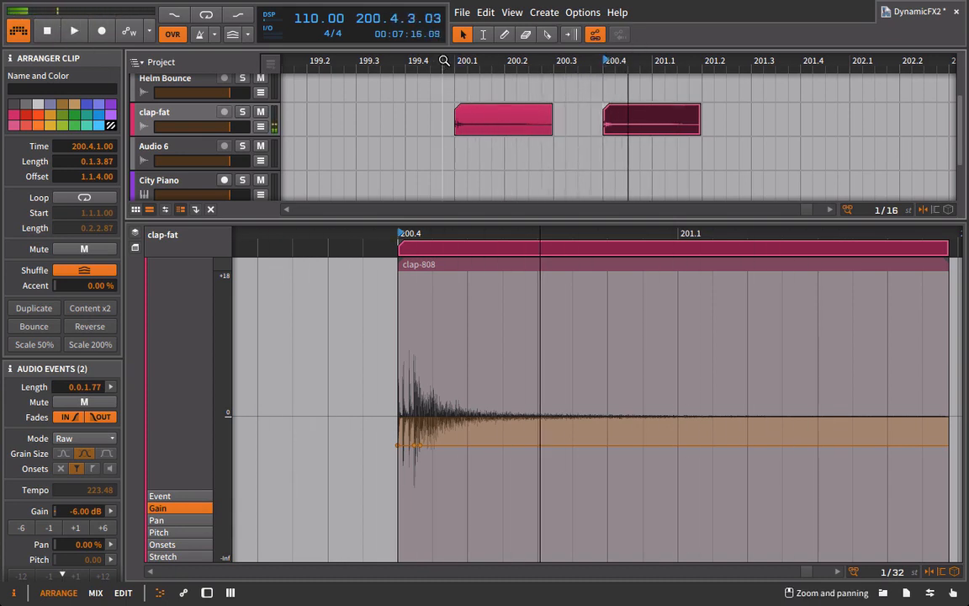
key(space)
key(space)
key(space)
click(608, 60)
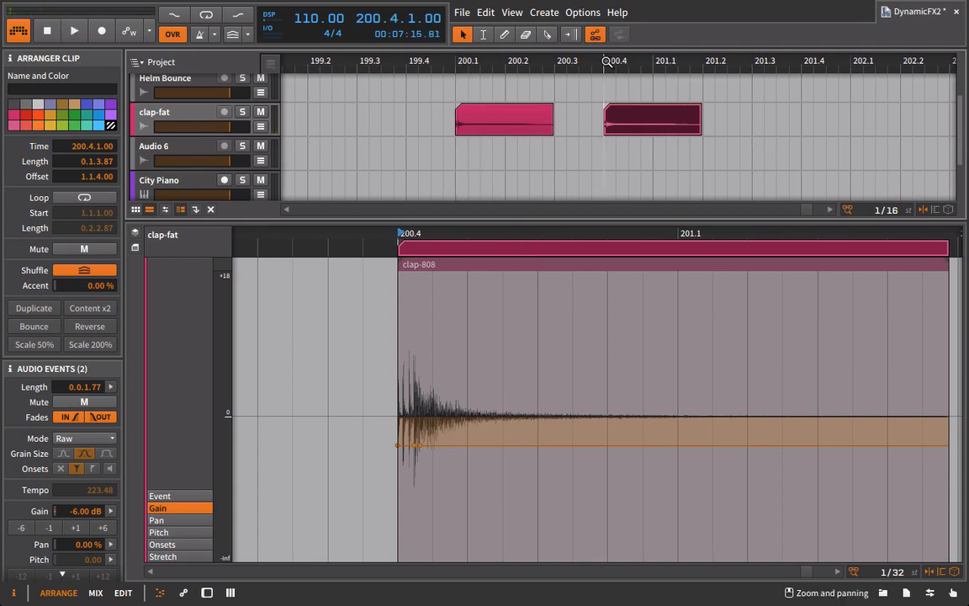
key(space)
key(space)
click(468, 62)
key(space)
key(space)
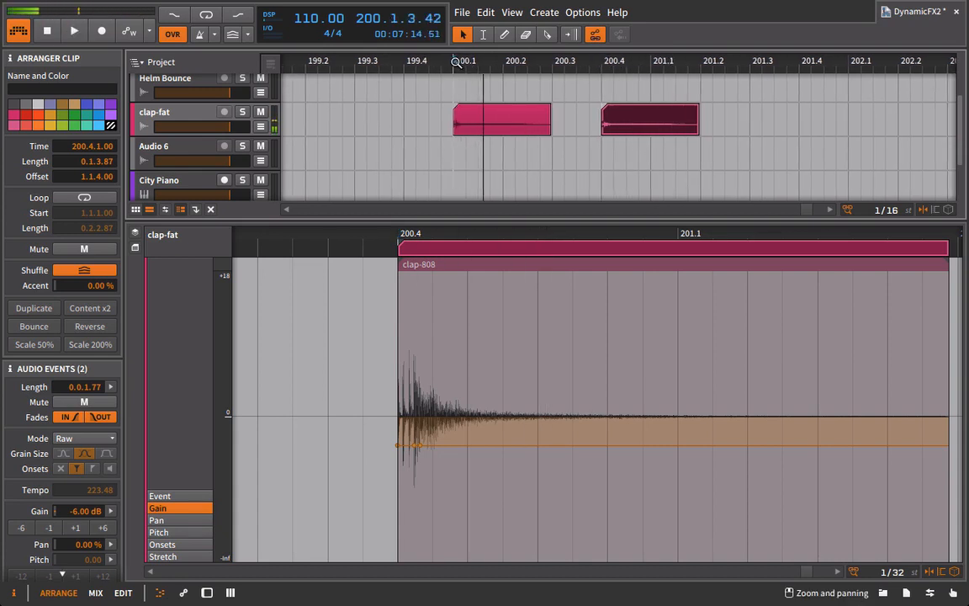
Lower the first clap's gain point on the fourth transient to -17.0 dB and its starting point to -13.0 dB, and audition it
click(471, 118)
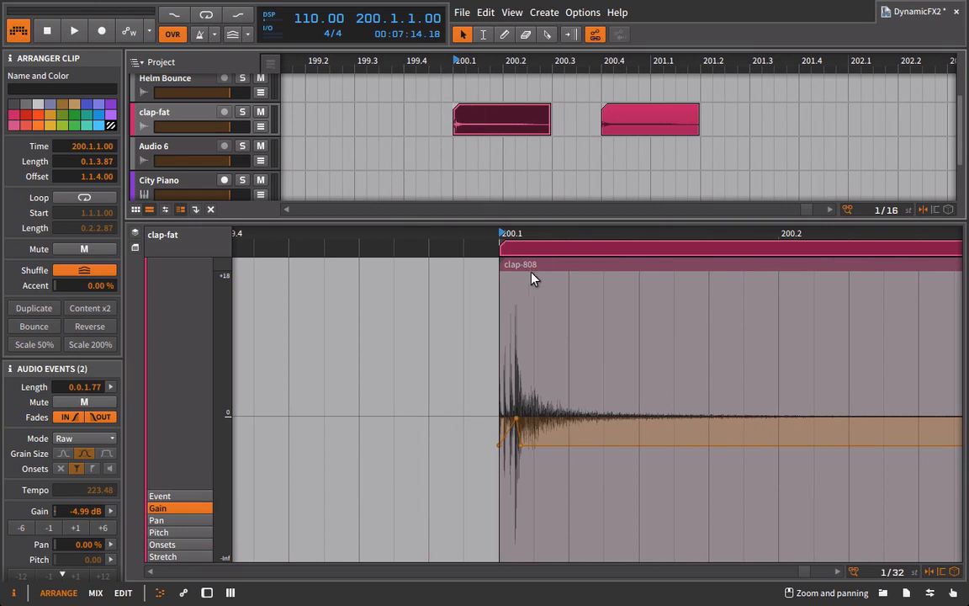
drag(534, 236, 597, 236)
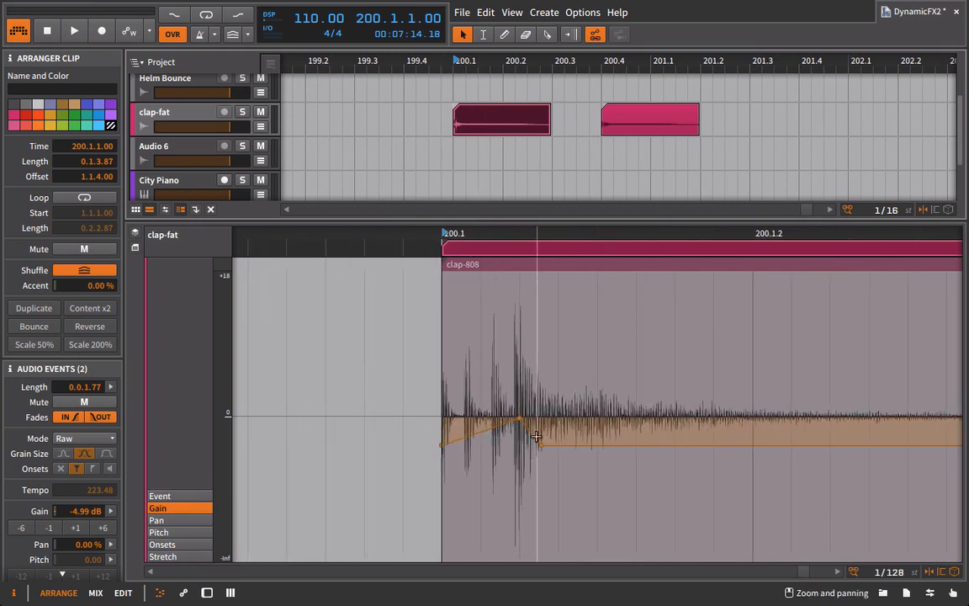
drag(519, 421, 518, 483)
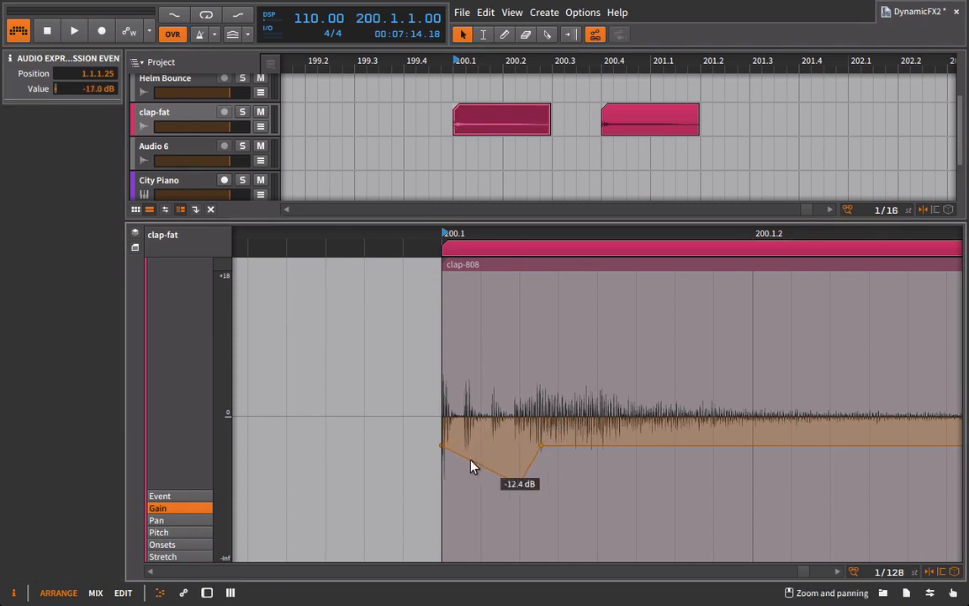
drag(441, 444, 441, 472)
key(space)
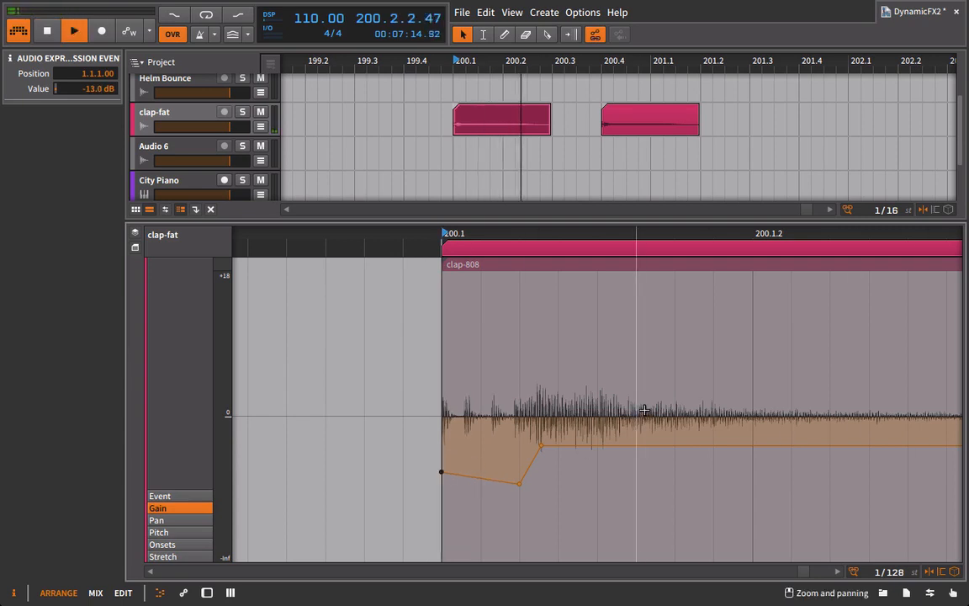
key(space)
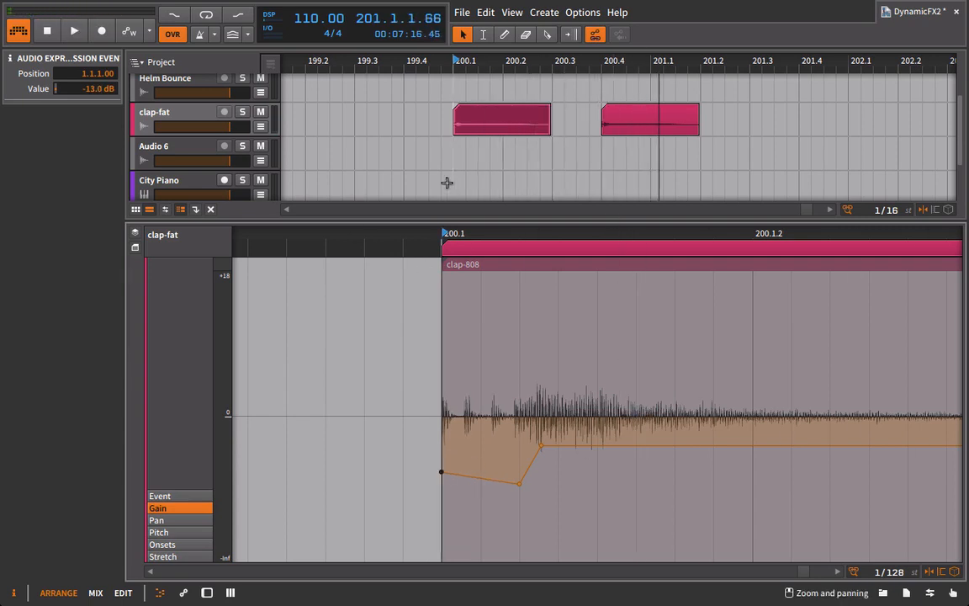
Raise the first clap clip's overall gain by 6 dB, keeping the shape of its gain envelope
click(472, 127)
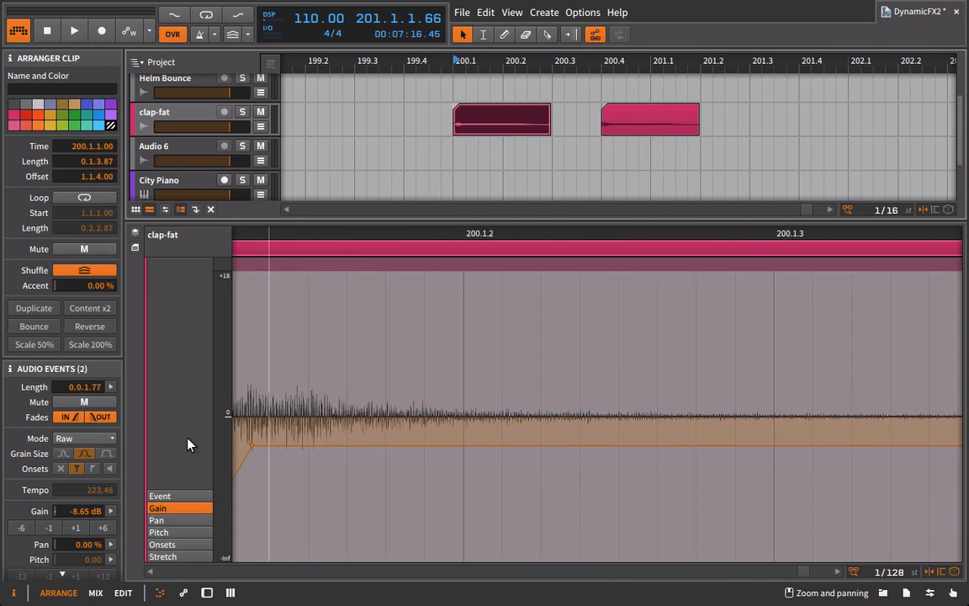
click(105, 529)
scroll(425, 467, left, 3)
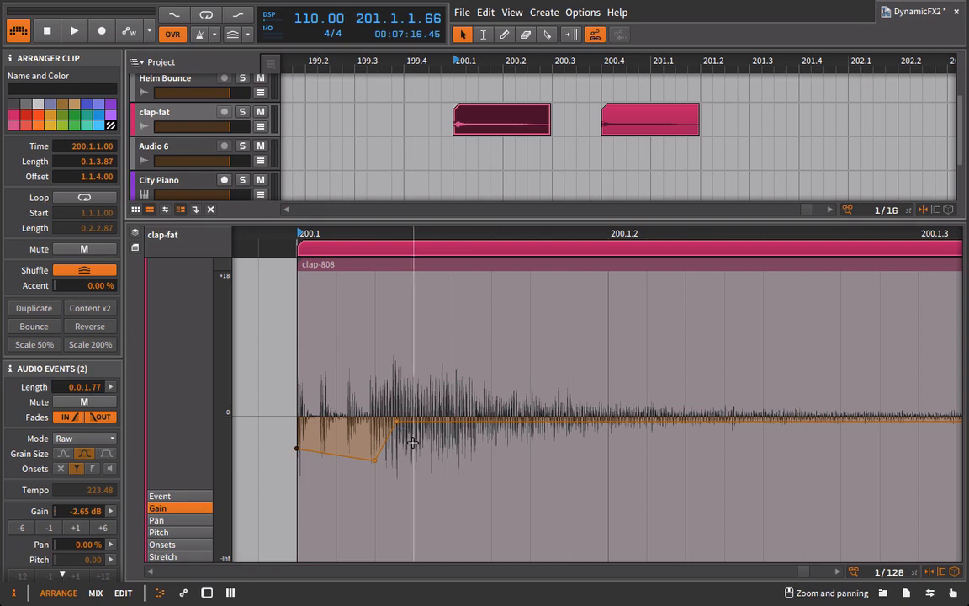
Play the softened first clap against the unmodified second clap to compare them
key(space)
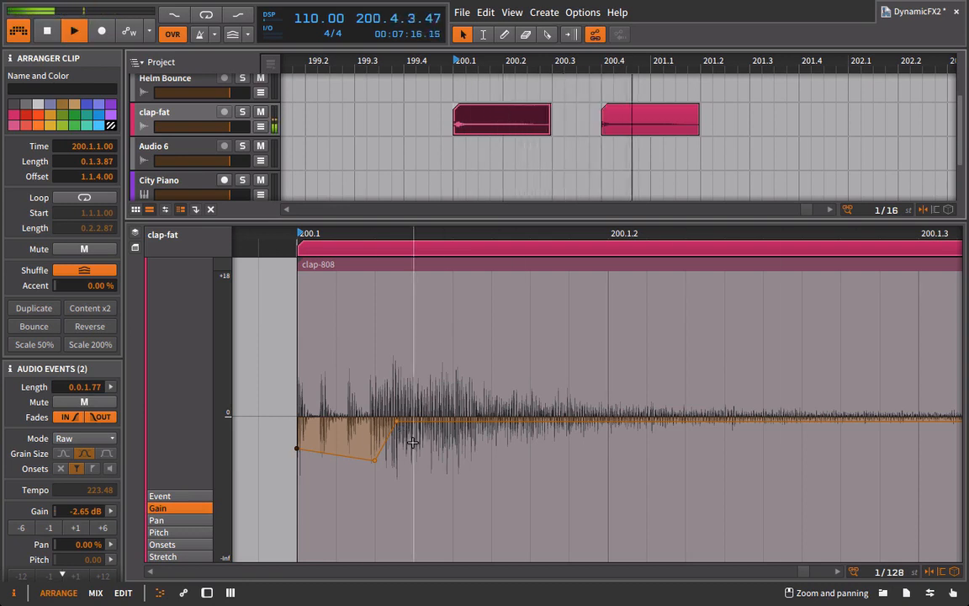
key(space)
key(space)
key(space)
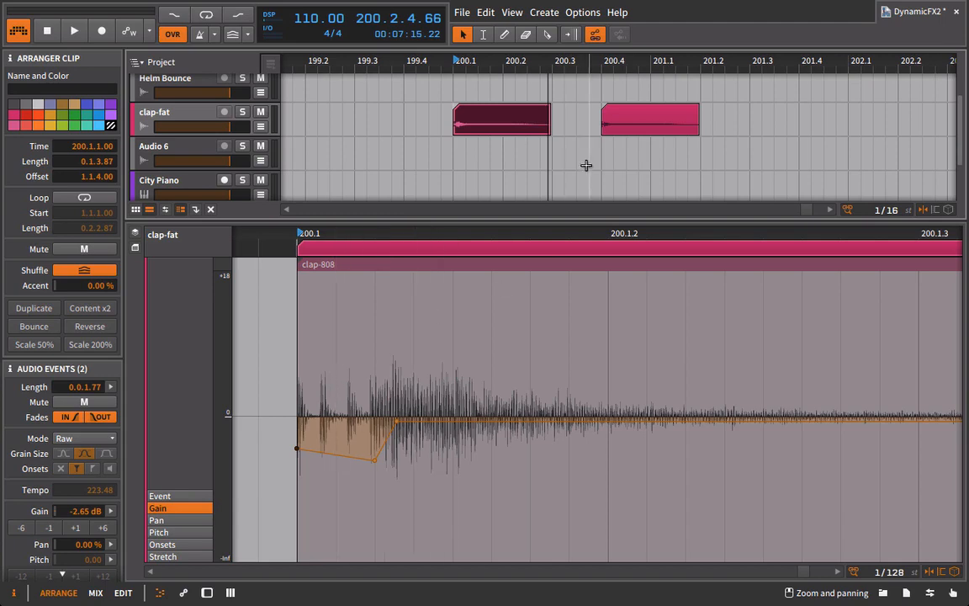
Add the BitterSweetV3 transient designer to the clap-fat track, hide the device browser, and move the plugin window below the clips
click(631, 117)
drag(317, 230, 448, 227)
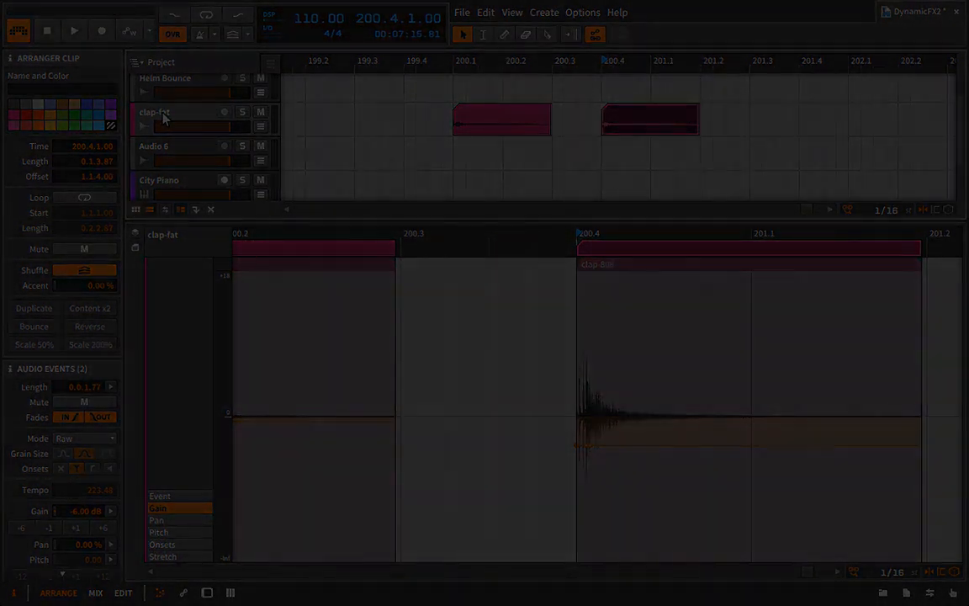
click(164, 118)
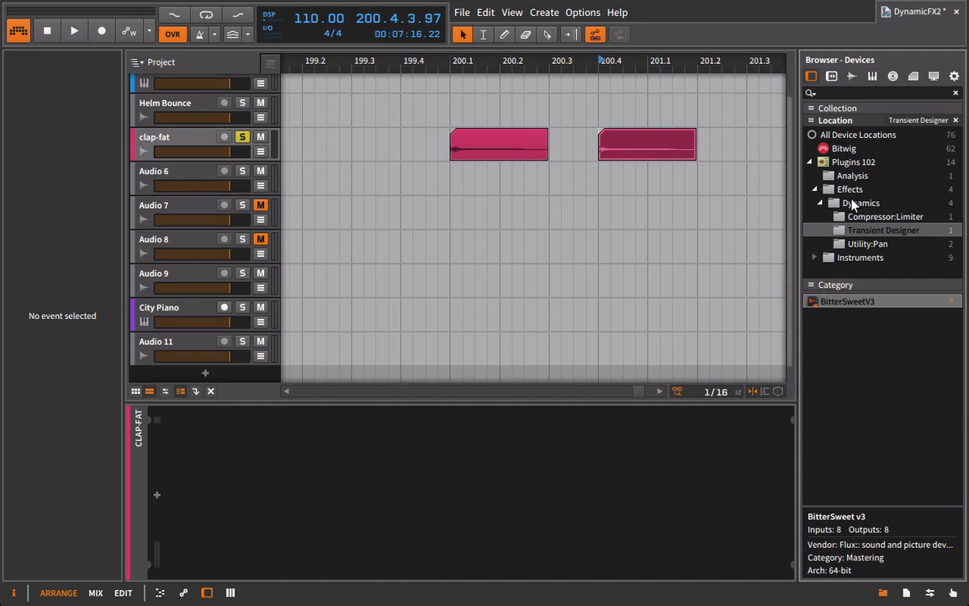
drag(826, 301, 191, 141)
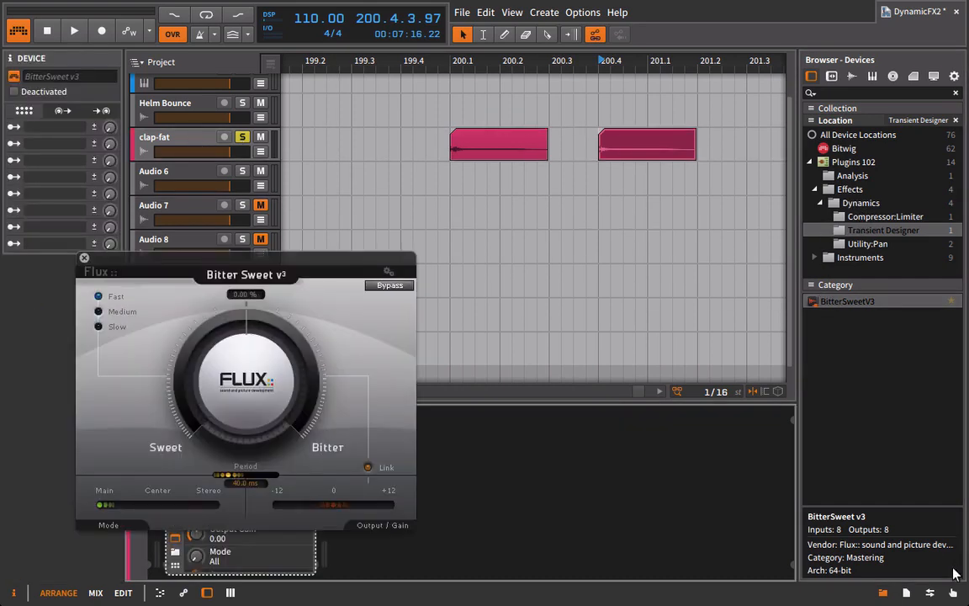
click(884, 593)
drag(310, 259, 589, 212)
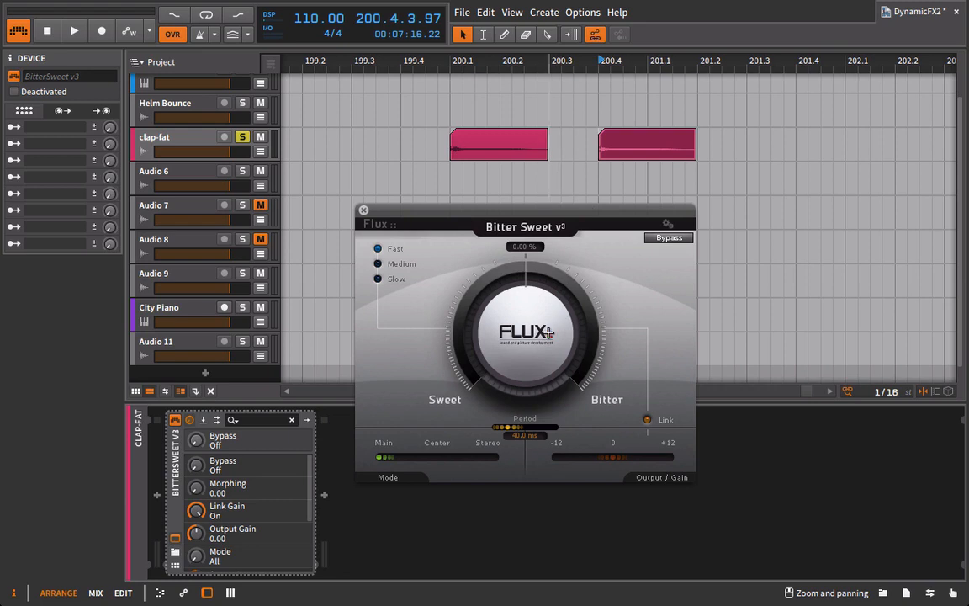
Try BitterSweet's amount towards both Bitter and Sweet, ending at 0.23 %, and set its period to 20.0 ms
drag(548, 333, 549, 296)
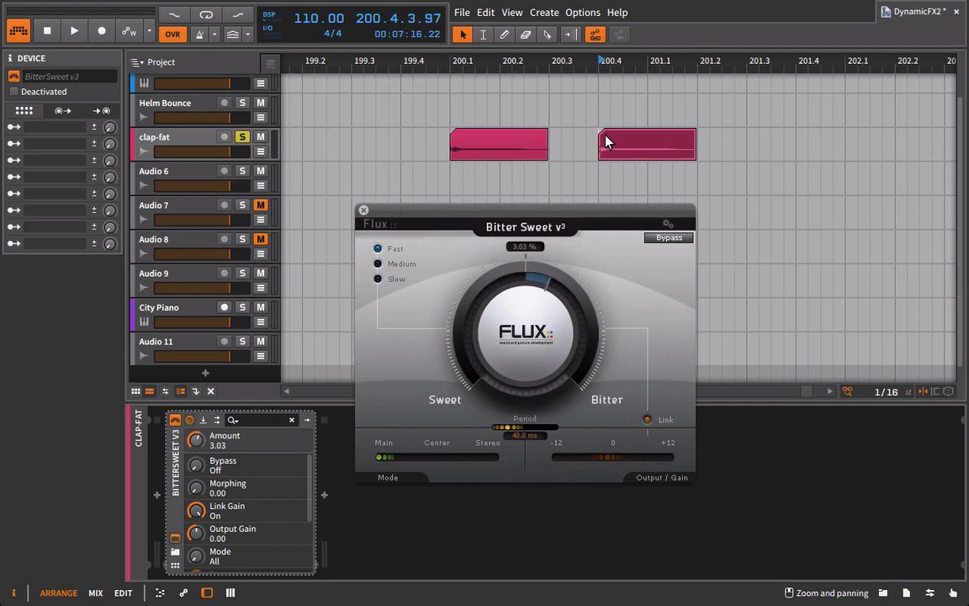
drag(545, 318, 514, 424)
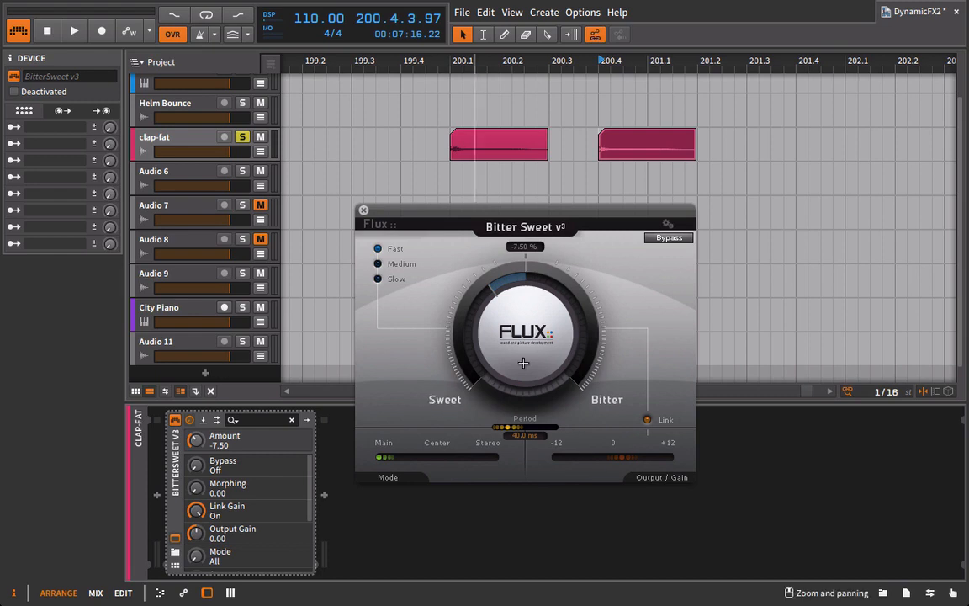
drag(526, 339, 528, 254)
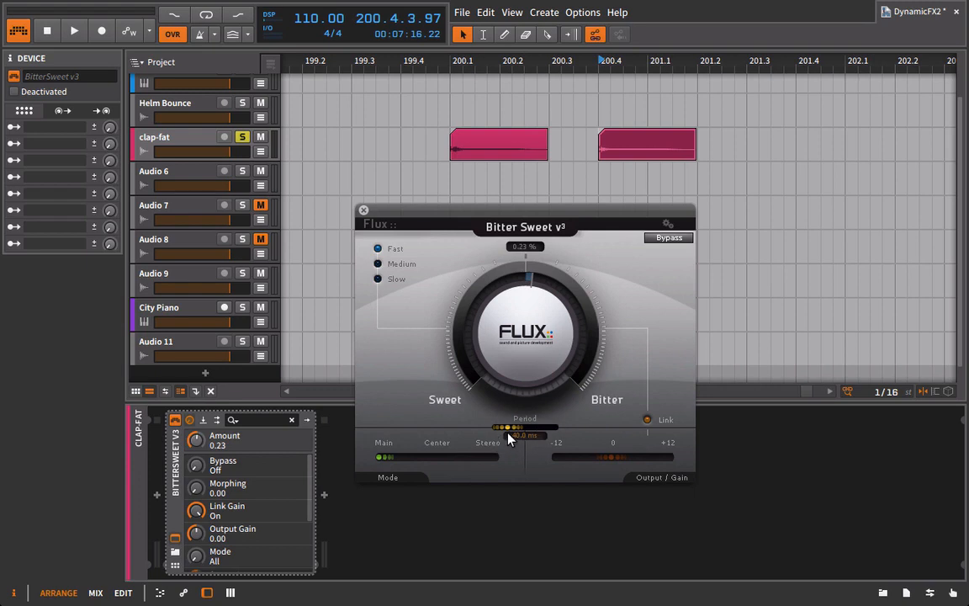
drag(510, 433, 497, 431)
Open the second clap clip at 200.4 for editing, close the plugin window, and delete the clip's gain envelope points
double_click(642, 145)
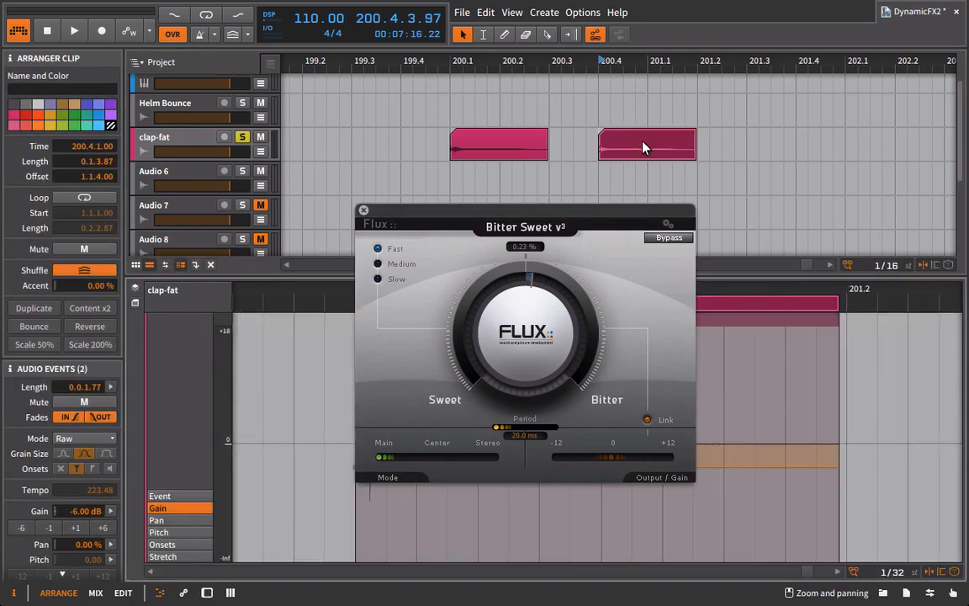
click(364, 211)
drag(346, 285, 400, 303)
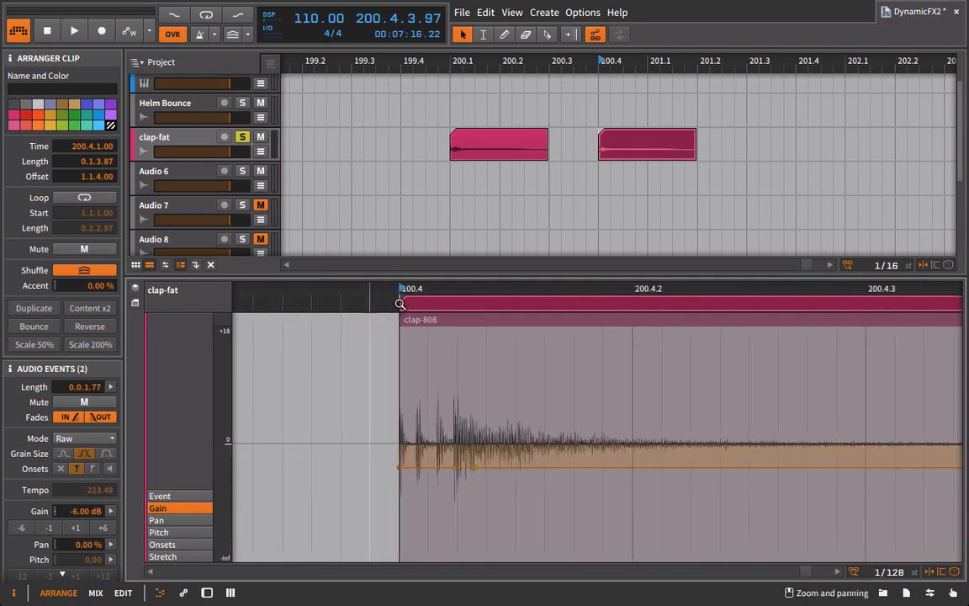
drag(395, 412, 749, 559)
key(Delete)
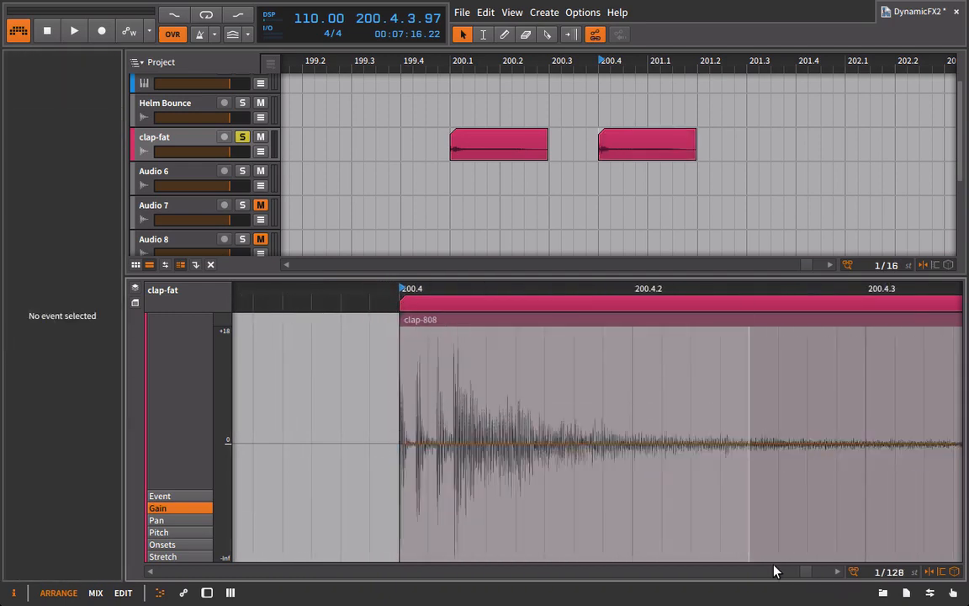
Set the second clap clip's gain to -6 dB and audition it
mouse_move(508, 288)
mouse_down()
mouse_move(505, 307)
mouse_move(513, 301)
mouse_up()
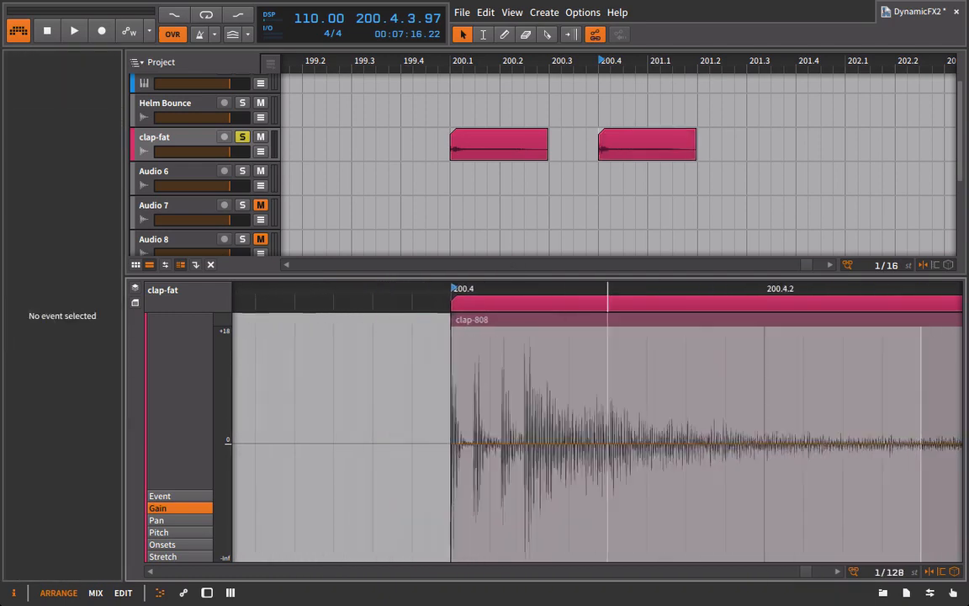
drag(607, 295, 780, 299)
drag(693, 292, 384, 290)
click(618, 143)
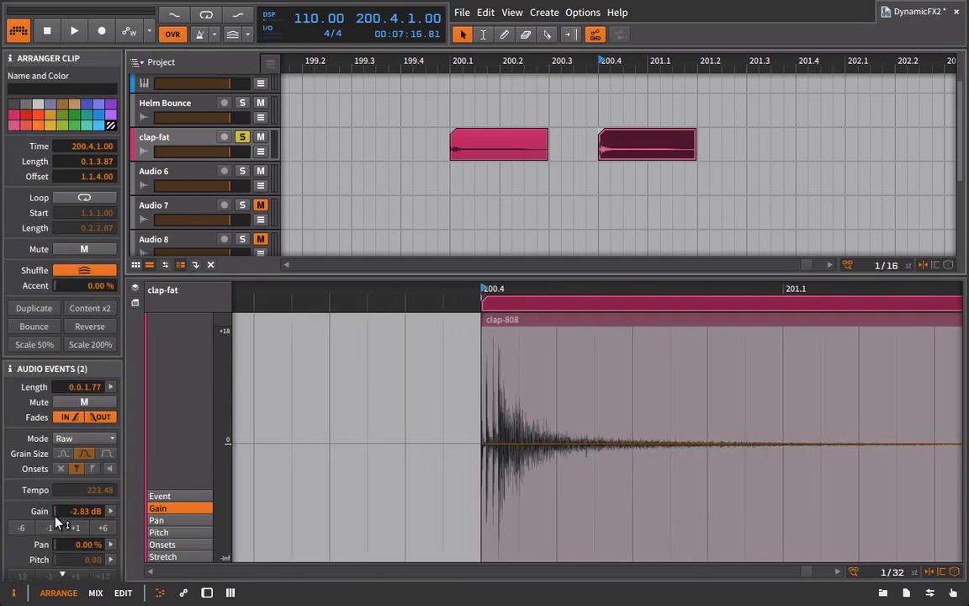
double_click(85, 511)
key(BackSpace)
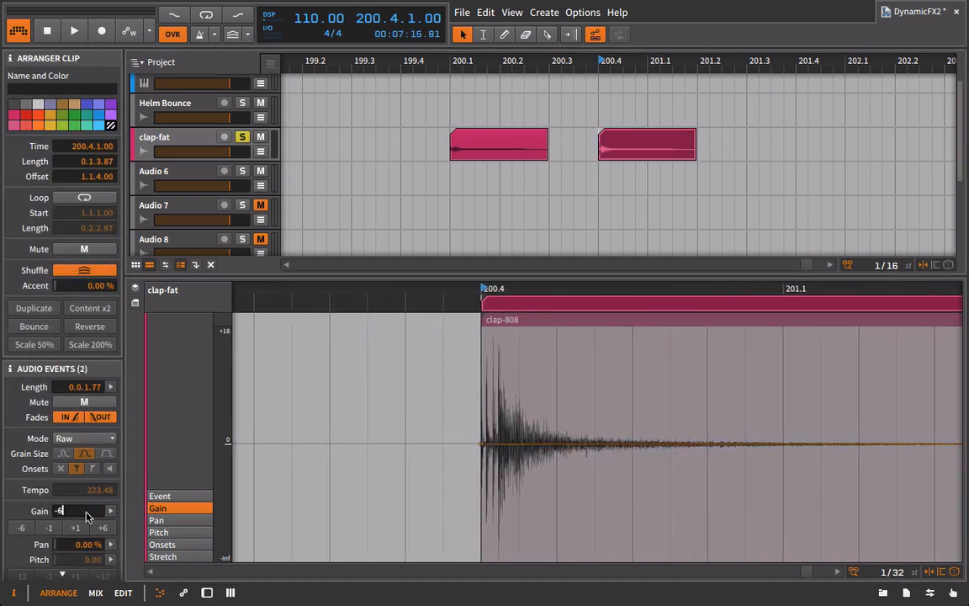
text(-6)
key(Return)
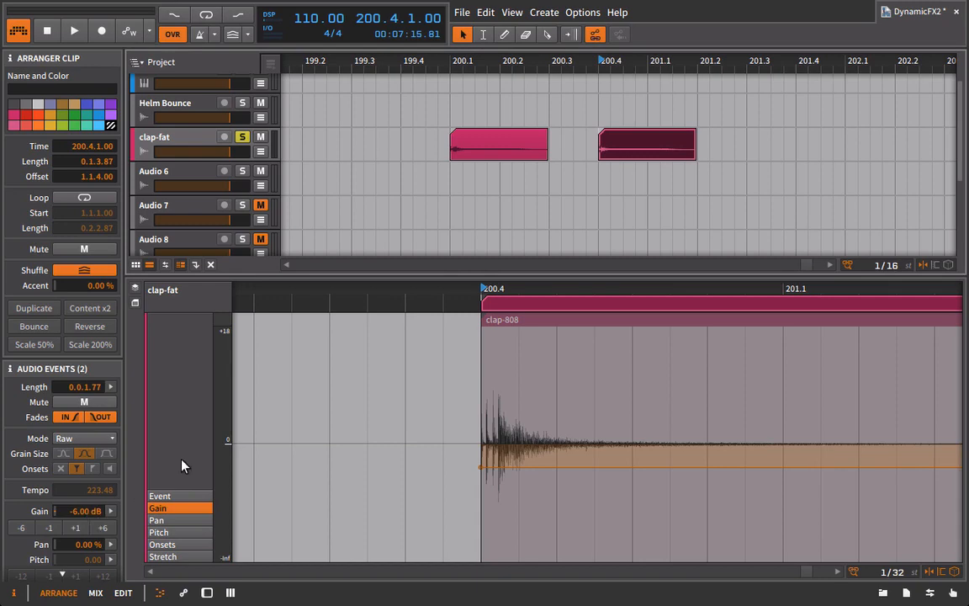
click(177, 148)
key(space)
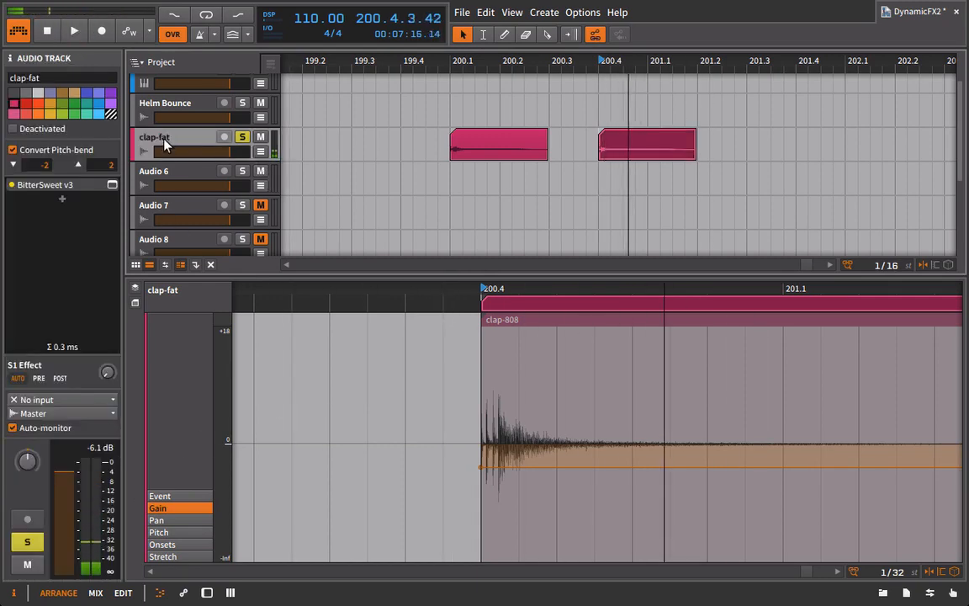
Reopen the BitterSweet window on the clap-fat track and raise the amount to 52.49 % towards Bitter while auditioning the second clap
double_click(164, 140)
click(176, 538)
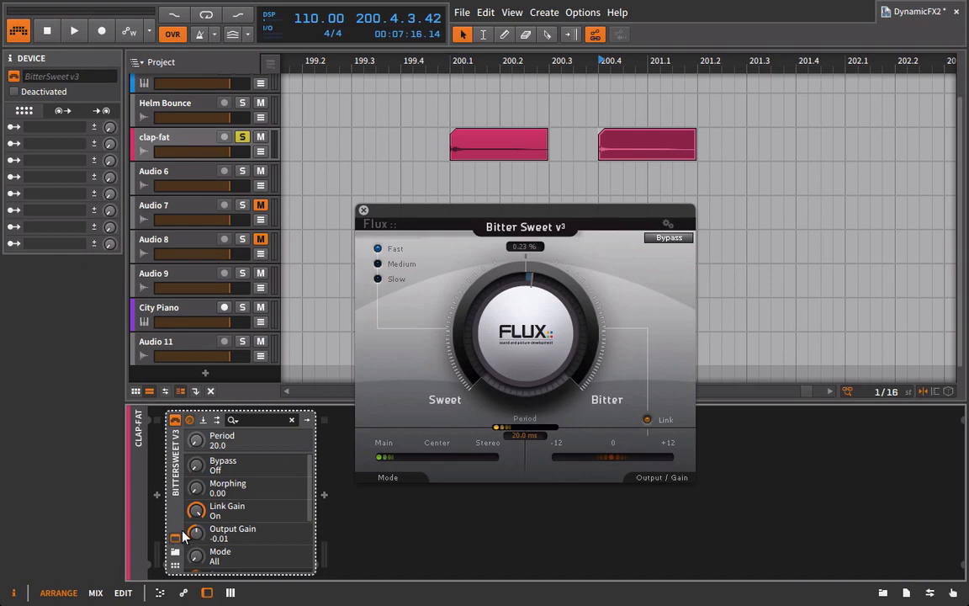
click(166, 163)
drag(530, 211, 574, 205)
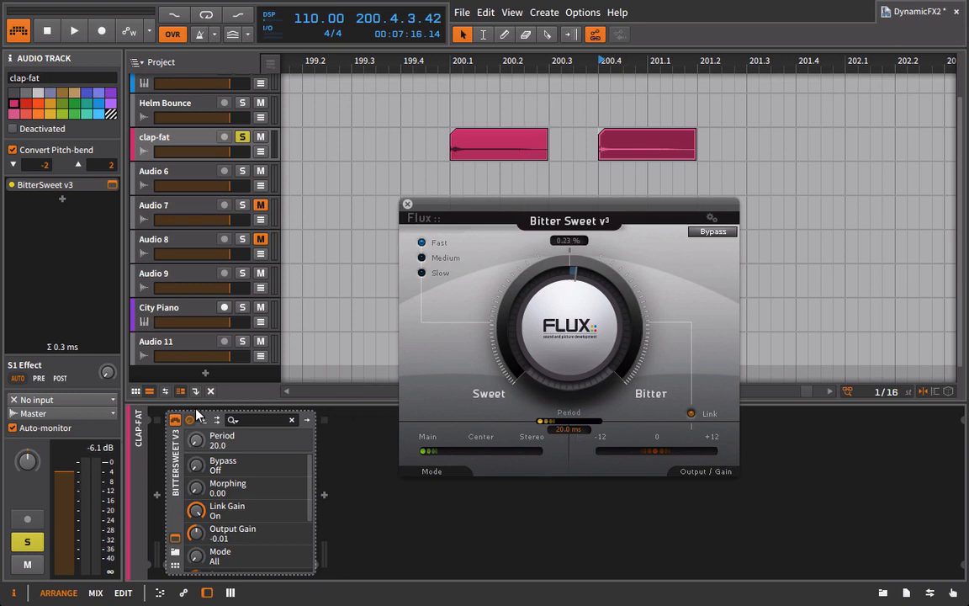
key(space)
drag(588, 301, 587, 275)
key(space)
key(space)
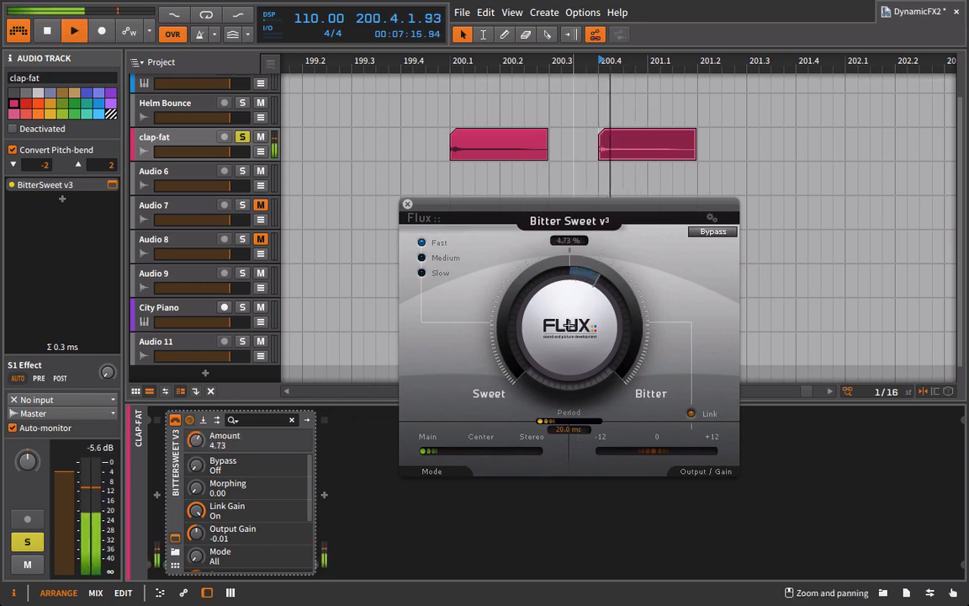
drag(571, 322, 547, 325)
key(space)
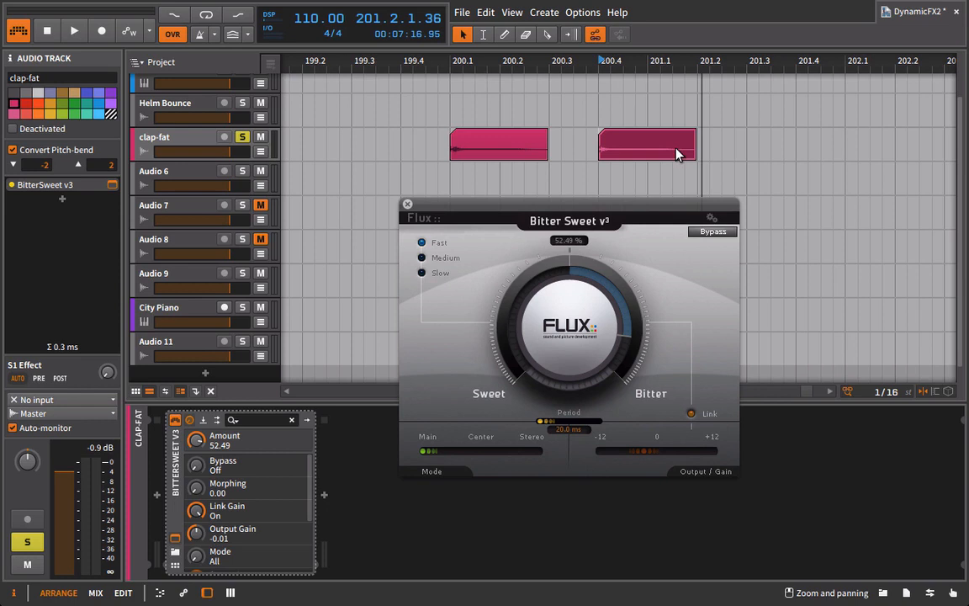
Unlink BitterSweet's output gain from the amount and set the output gain to 0.02
click(691, 414)
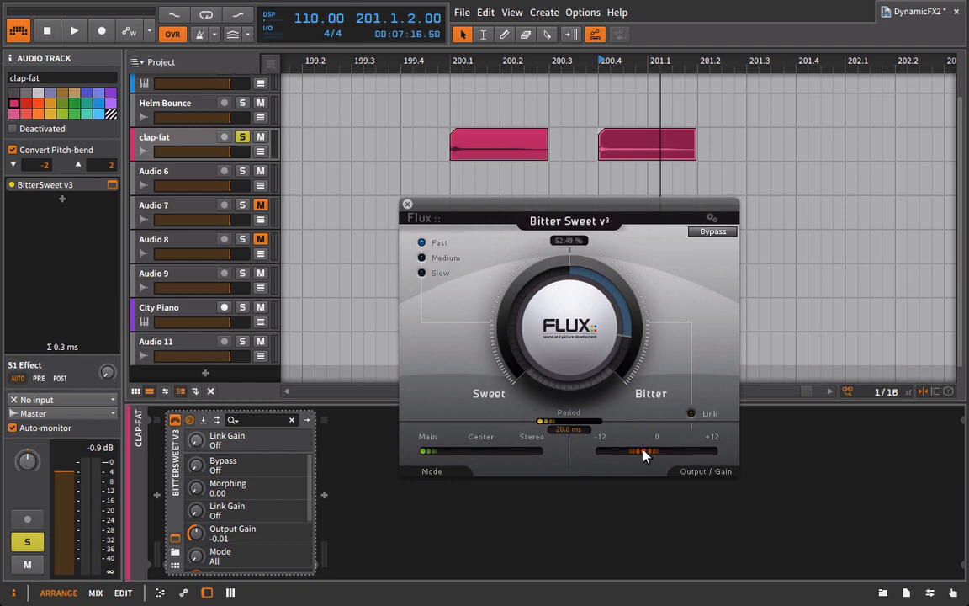
mouse_move(639, 454)
mouse_down()
mouse_move(631, 453)
mouse_move(648, 455)
mouse_move(631, 455)
mouse_up()
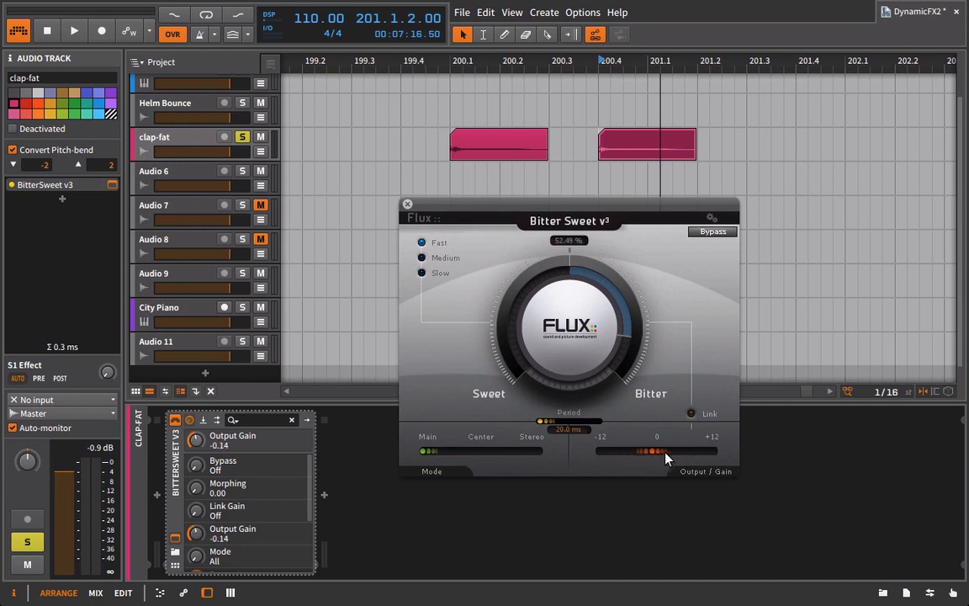
drag(665, 458, 658, 455)
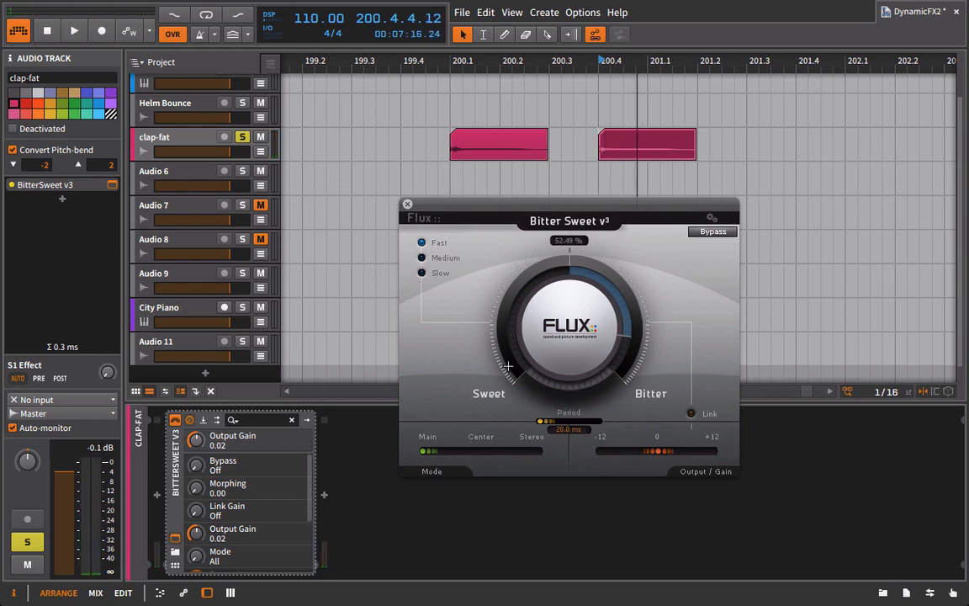
Raise BitterSweet's amount to 57.75 % and lower its output gain to -1.42, auditioning the second clap
drag(498, 305, 551, 326)
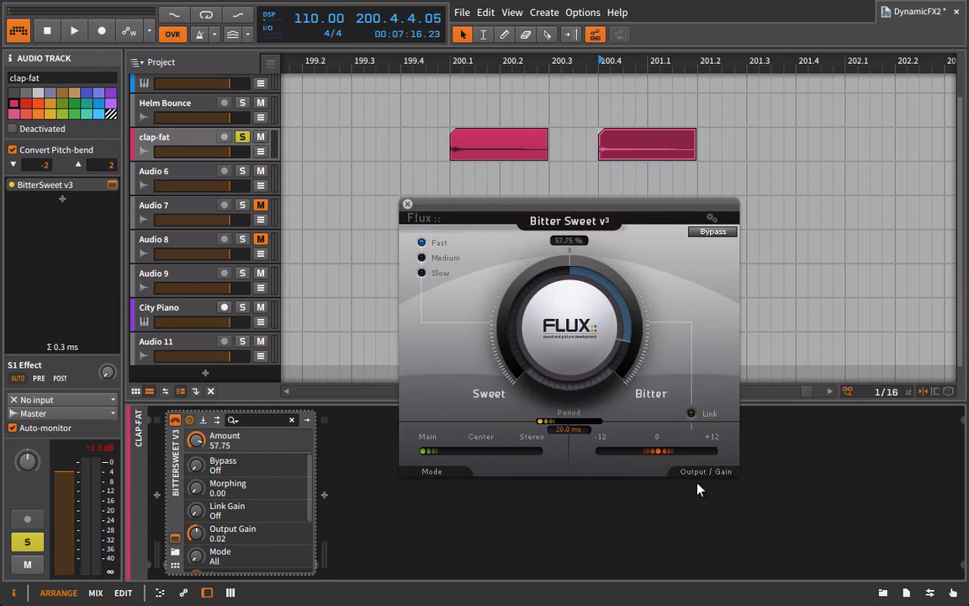
drag(662, 451, 636, 455)
key(space)
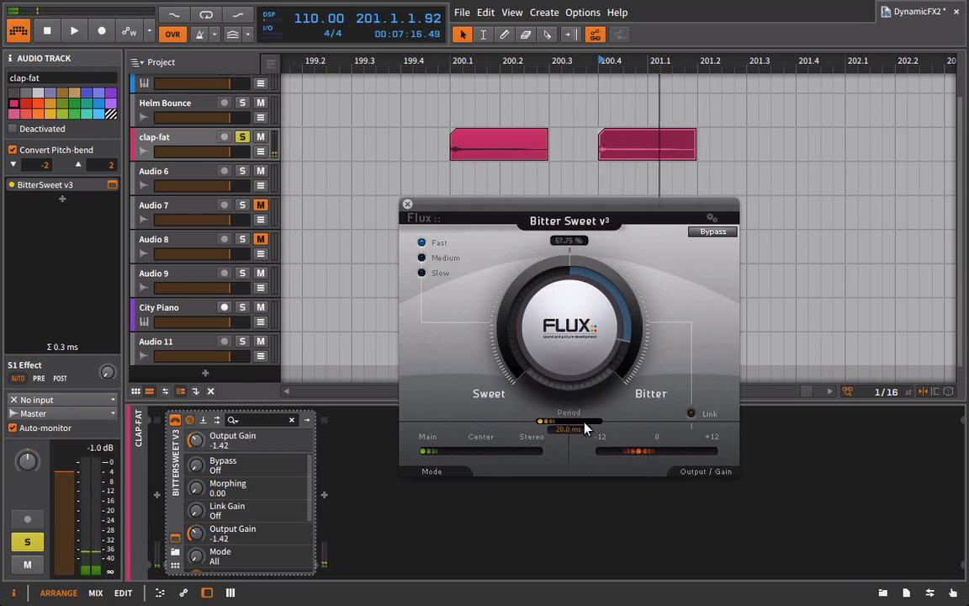
Set BitterSweet's period to 48.4 ms while playing the second clap
click(520, 435)
click(631, 143)
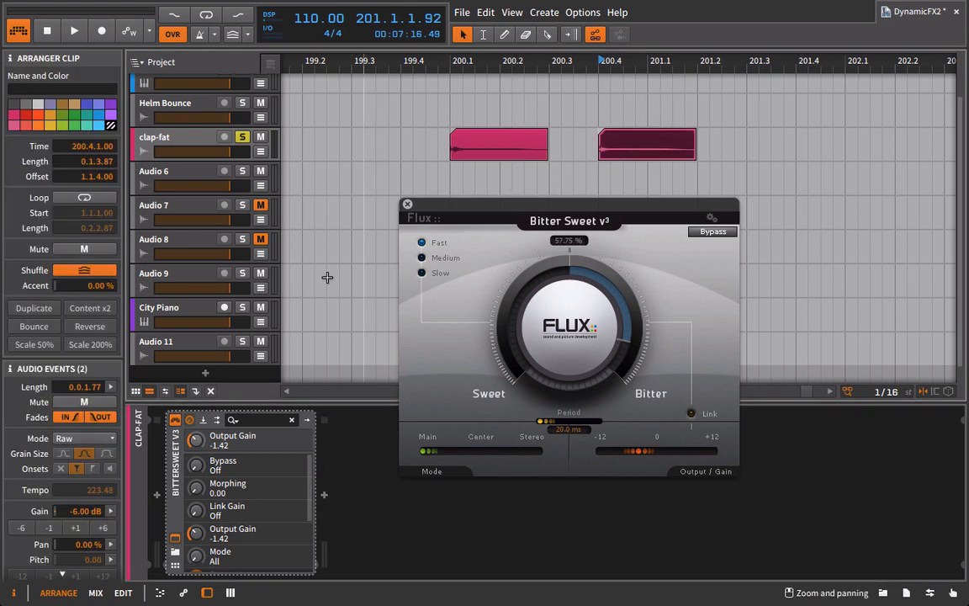
click(137, 141)
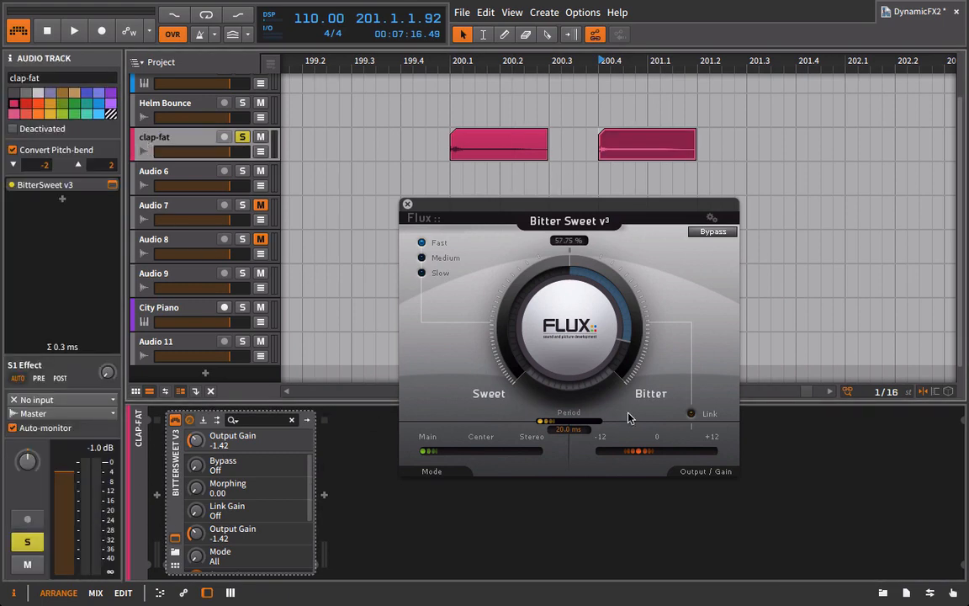
key(space)
drag(545, 427, 572, 427)
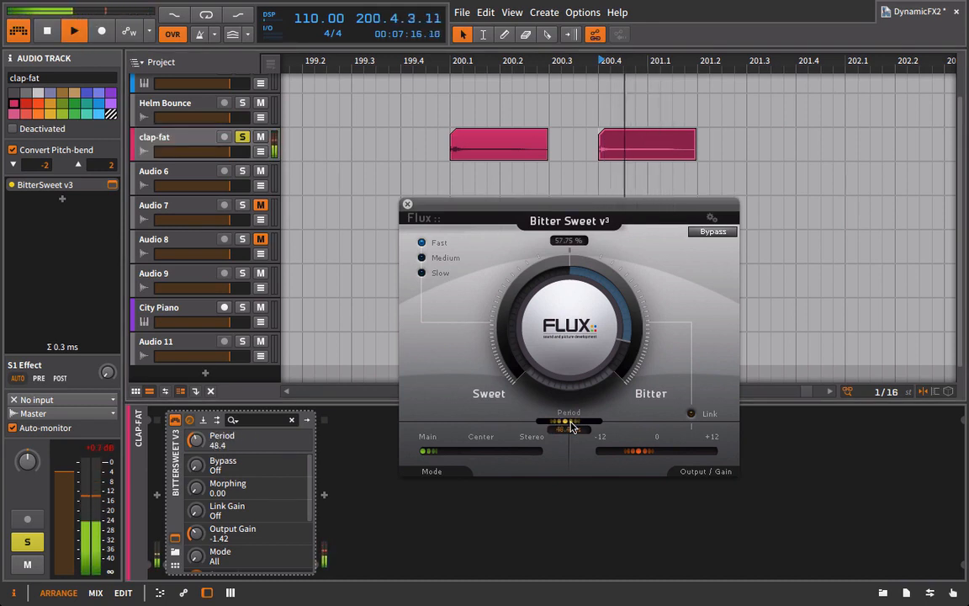
key(space)
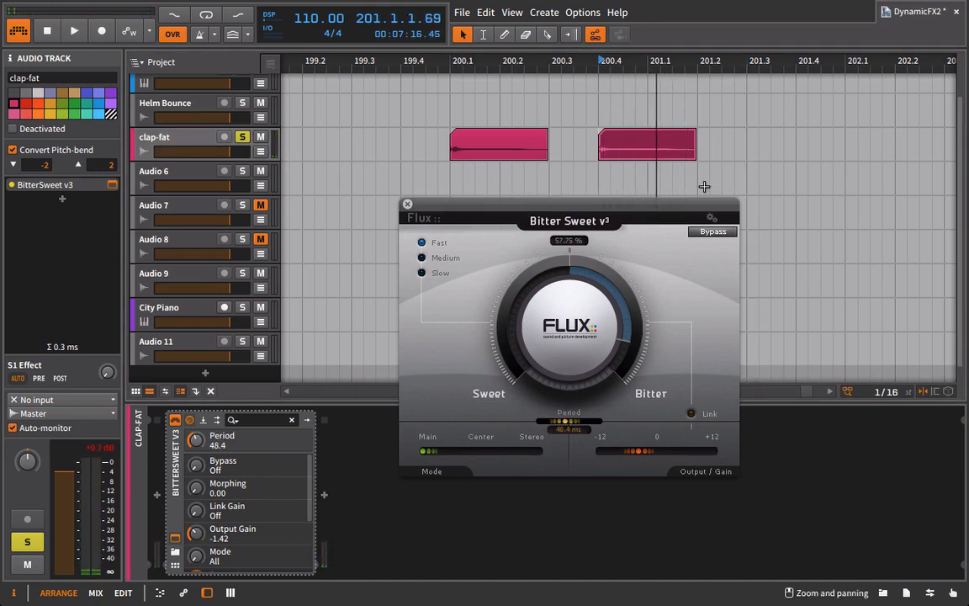
Examine the second clap's individual attack transients and their spacing in the clip's waveform
double_click(620, 151)
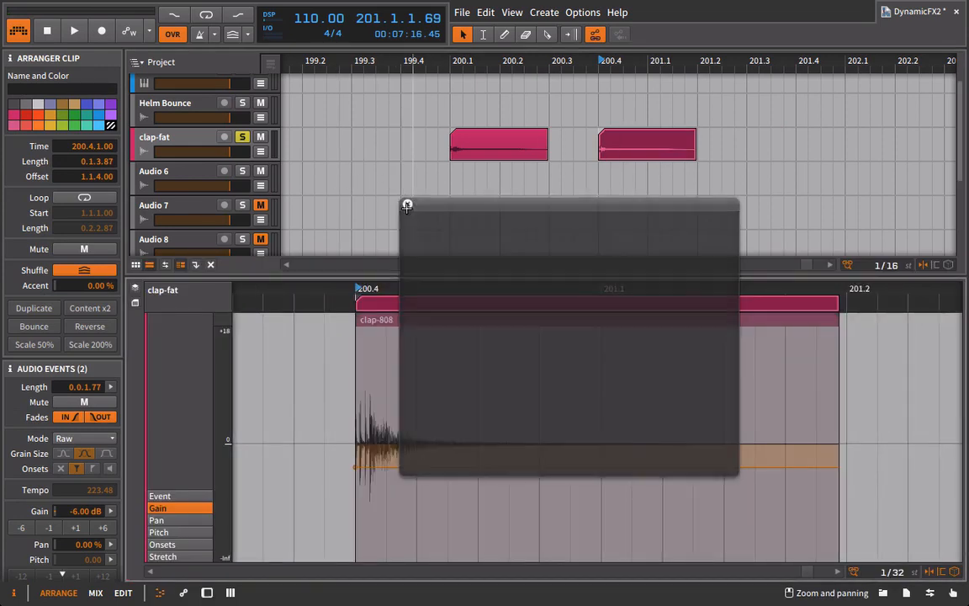
drag(360, 289, 712, 412)
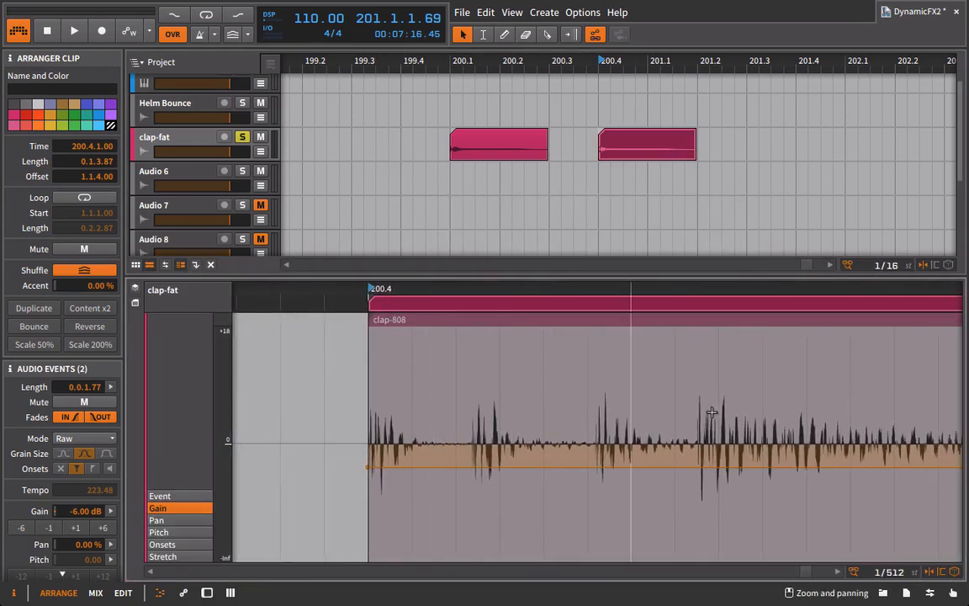
drag(525, 288, 361, 357)
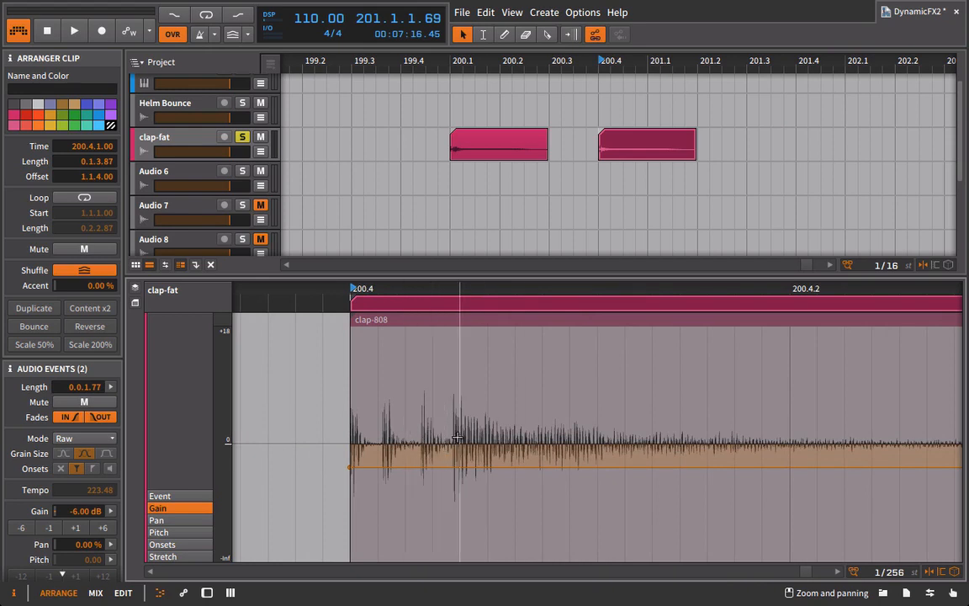
drag(465, 288, 666, 422)
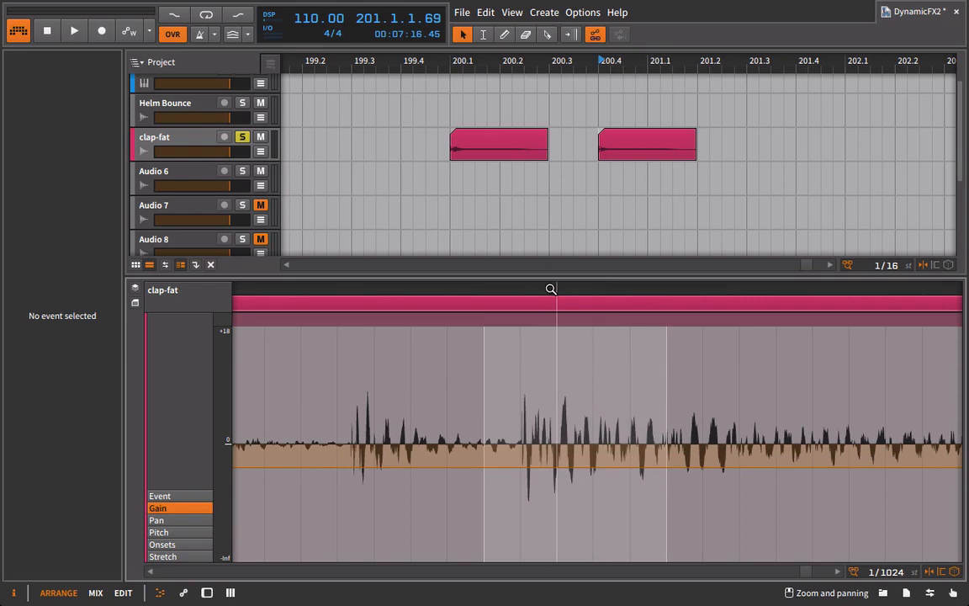
drag(550, 287, 225, 158)
Return to the clap-fat track's devices, reopen the BitterSweet window, and select the track
key(d)
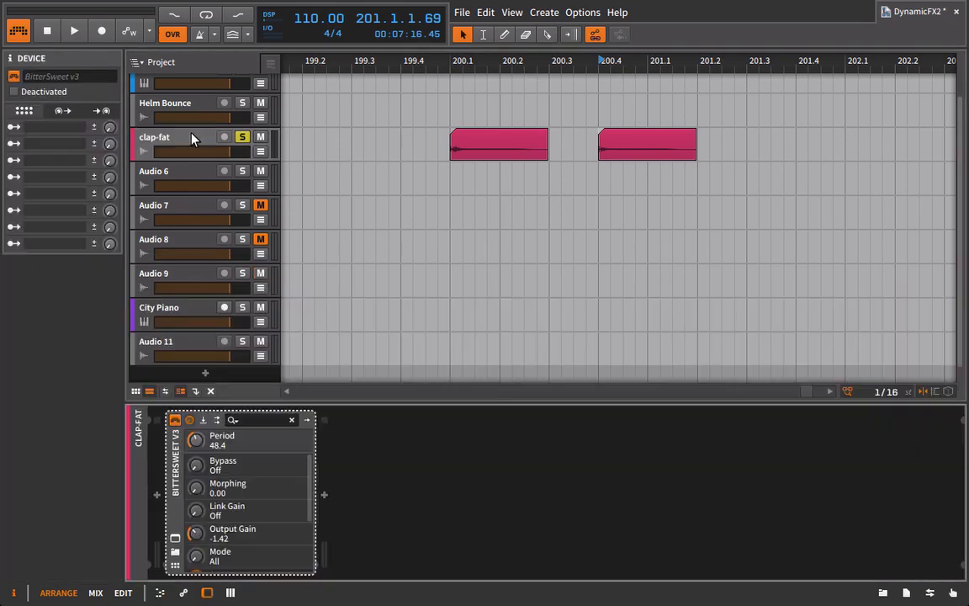
click(175, 537)
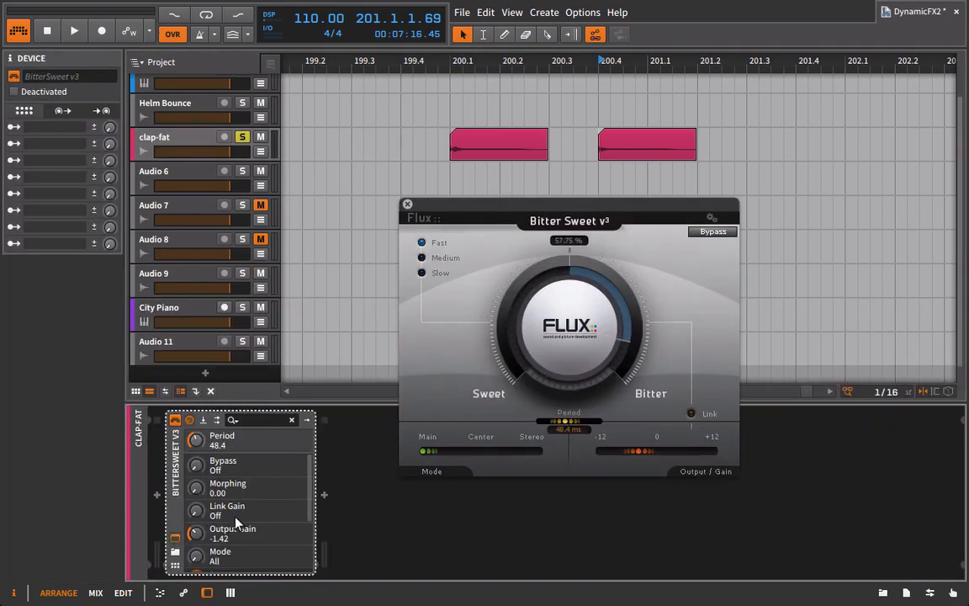
click(191, 144)
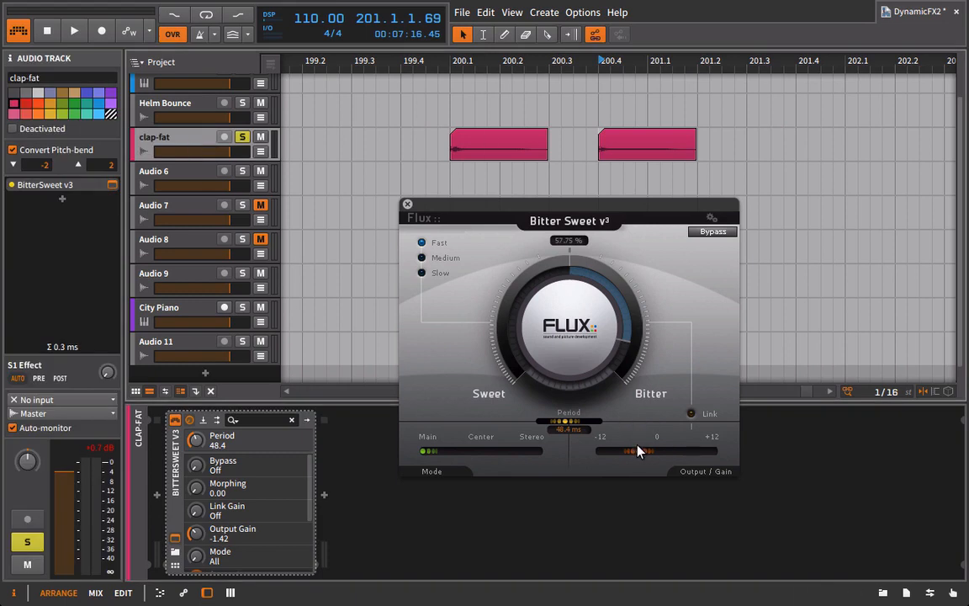
Lower BitterSweet's output gain to -2.83 and set its period to 53.1 ms while playing the second clap
drag(638, 448, 620, 449)
key(space)
click(568, 424)
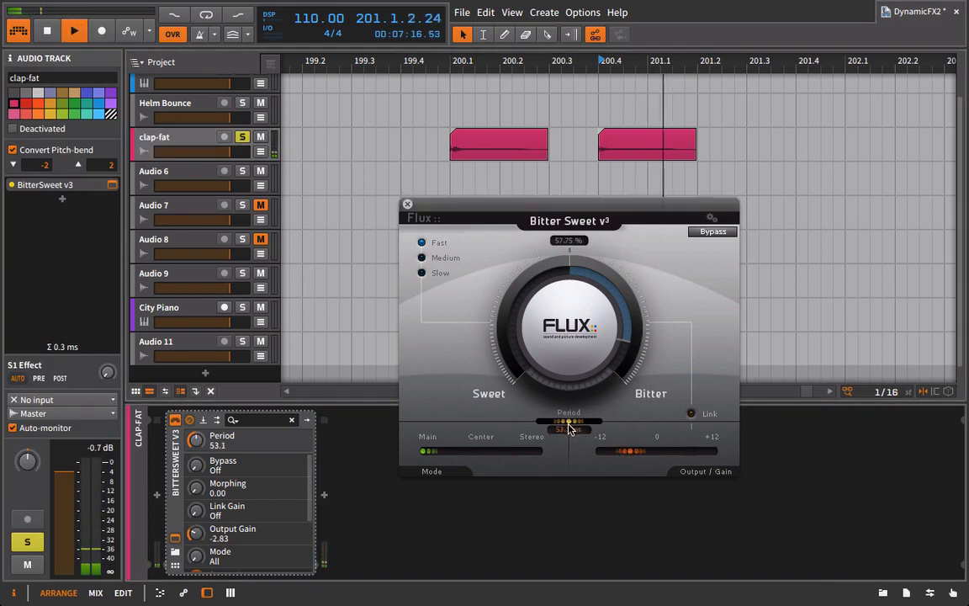
key(space)
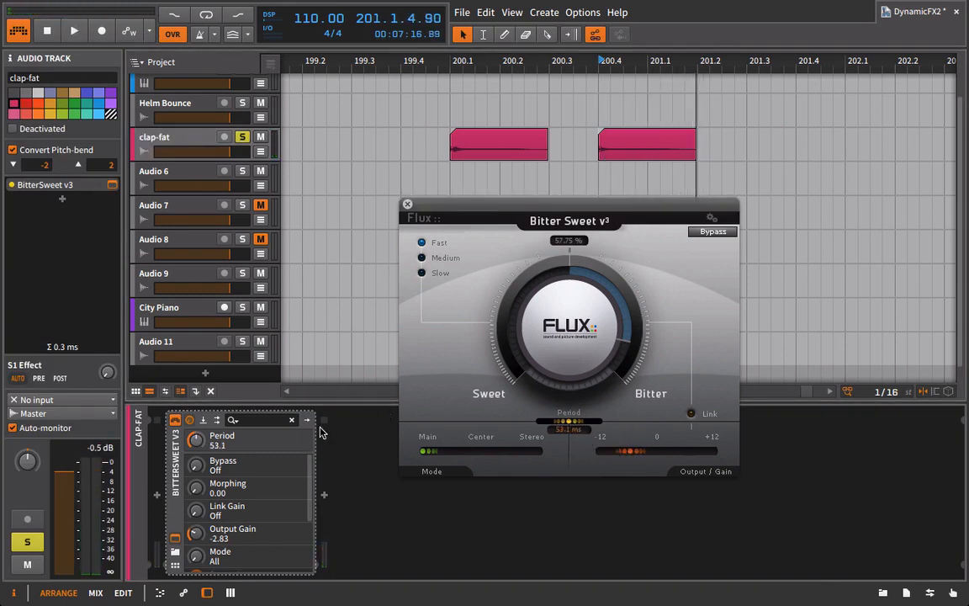
Compare the second clap's attack by playing it with BitterSweet active, bypassed and active again
key(space)
key(space)
click(713, 231)
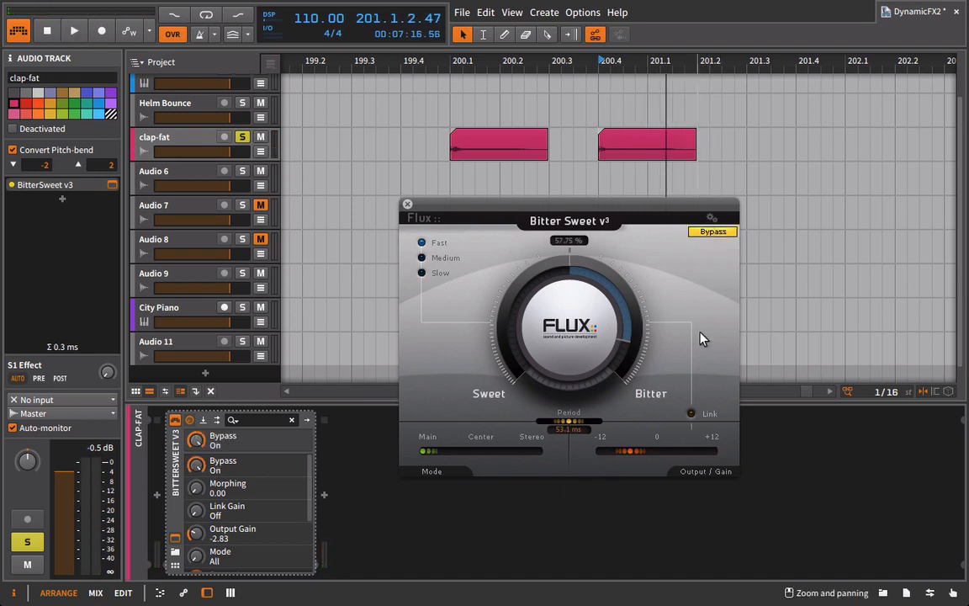
key(space)
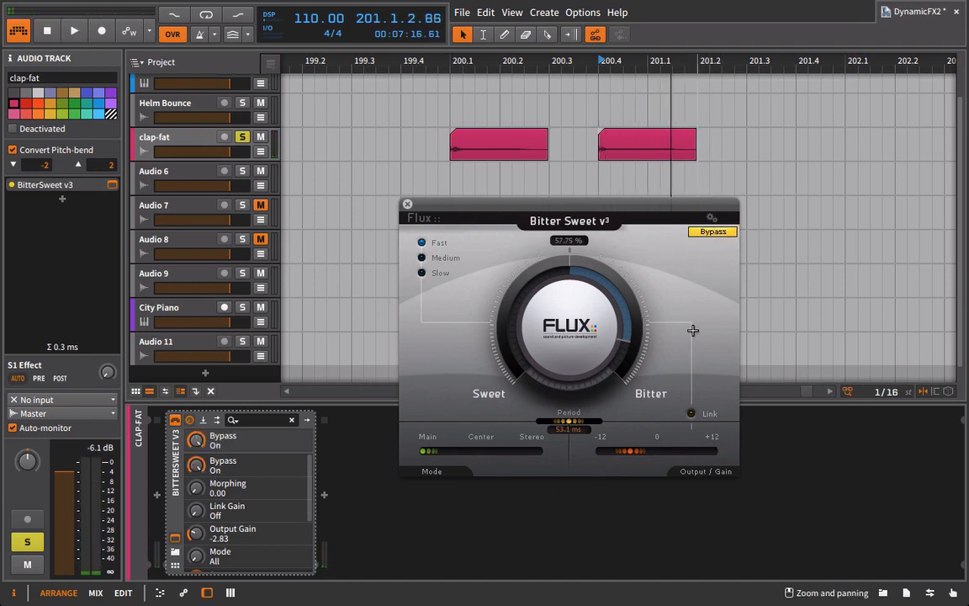
key(space)
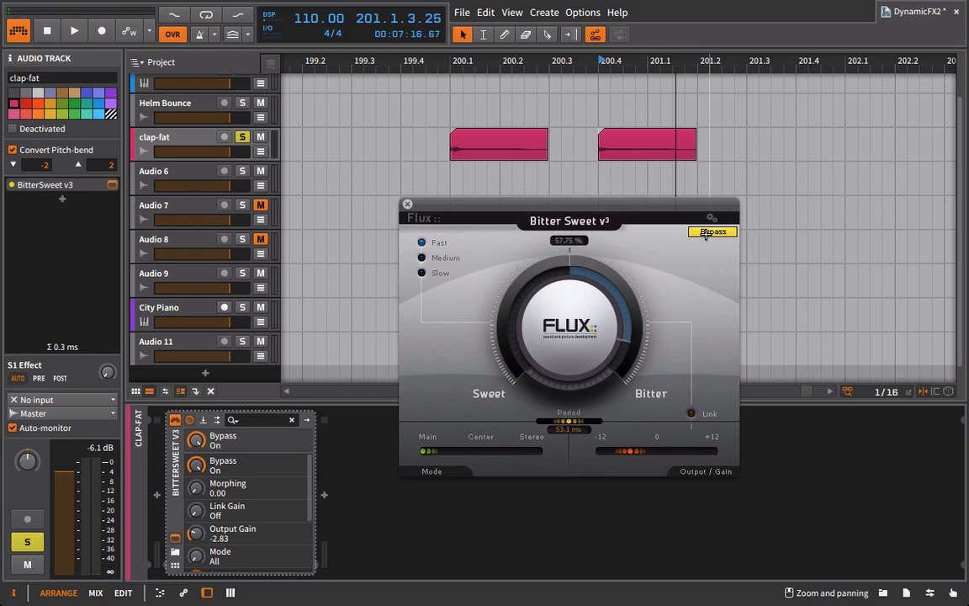
click(707, 232)
key(space)
key(space)
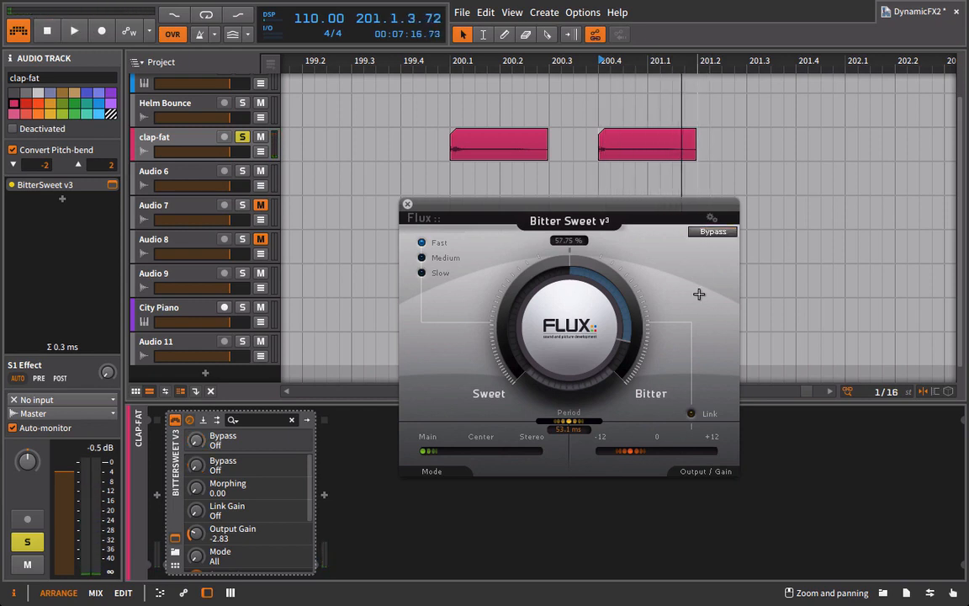
key(space)
key(space)
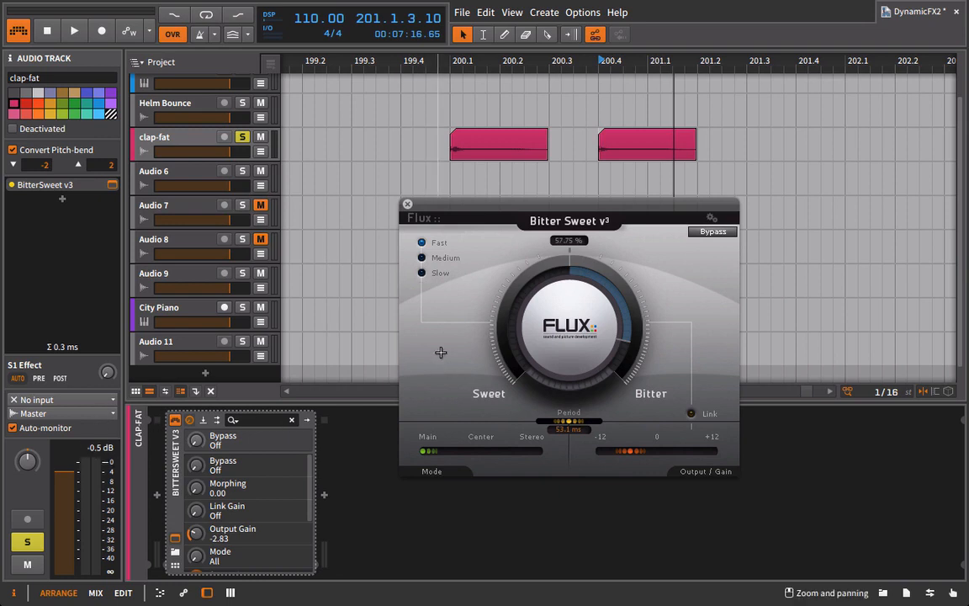
Try BitterSweet's Slow and Medium speed modes on the second clap, lowering the output gain to -12.00 for Medium
key(space)
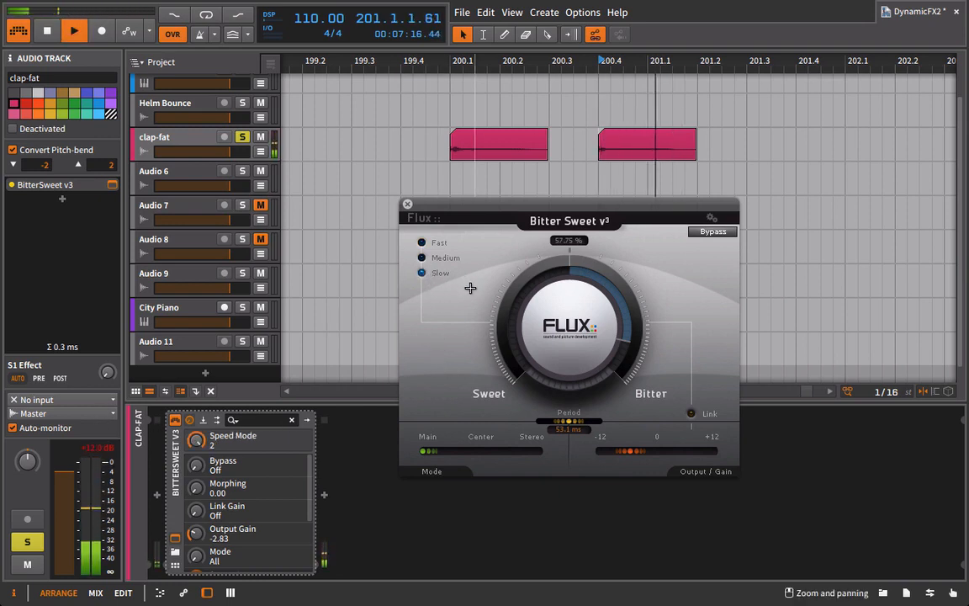
key(space)
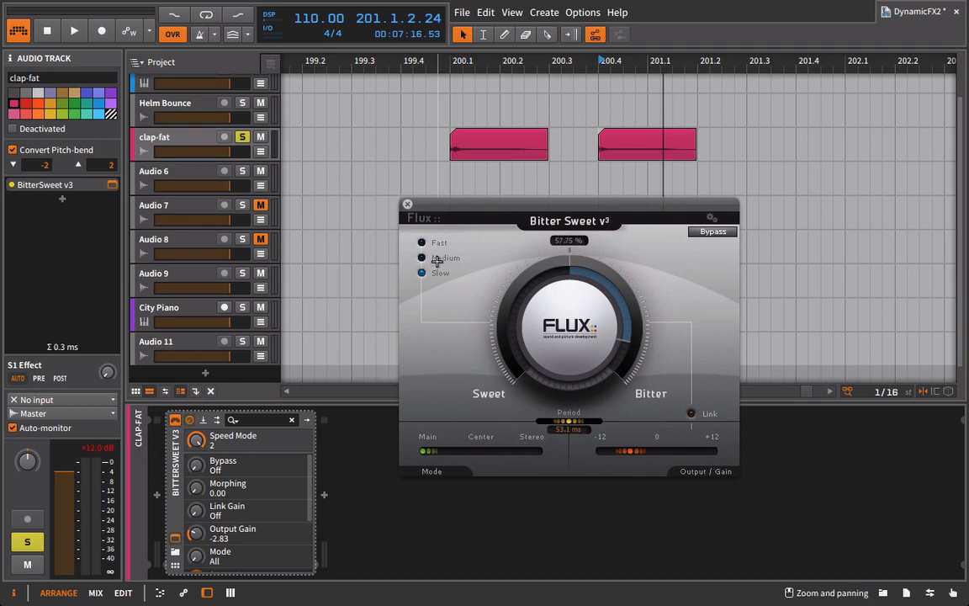
key(space)
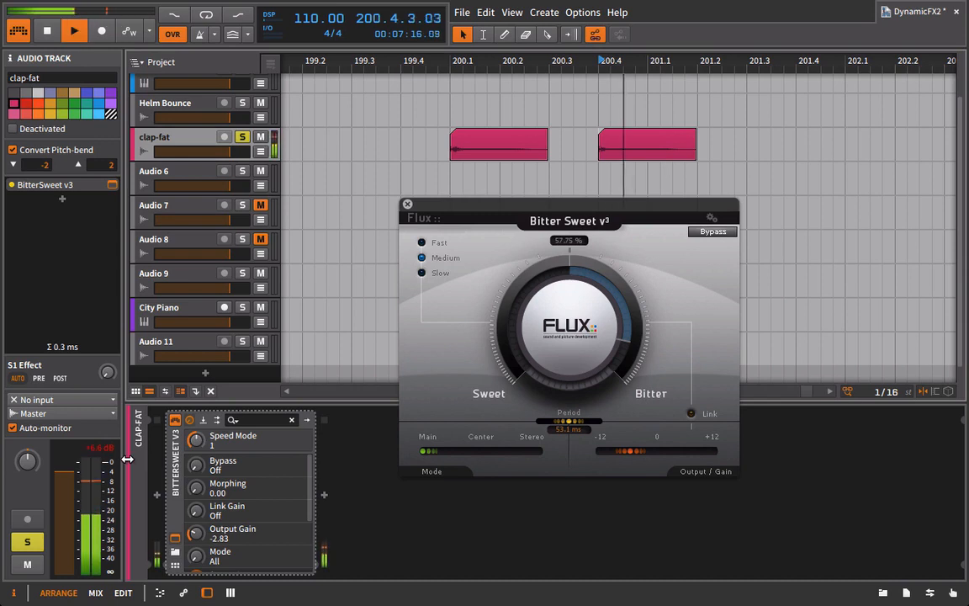
drag(639, 458, 595, 456)
key(space)
key(space)
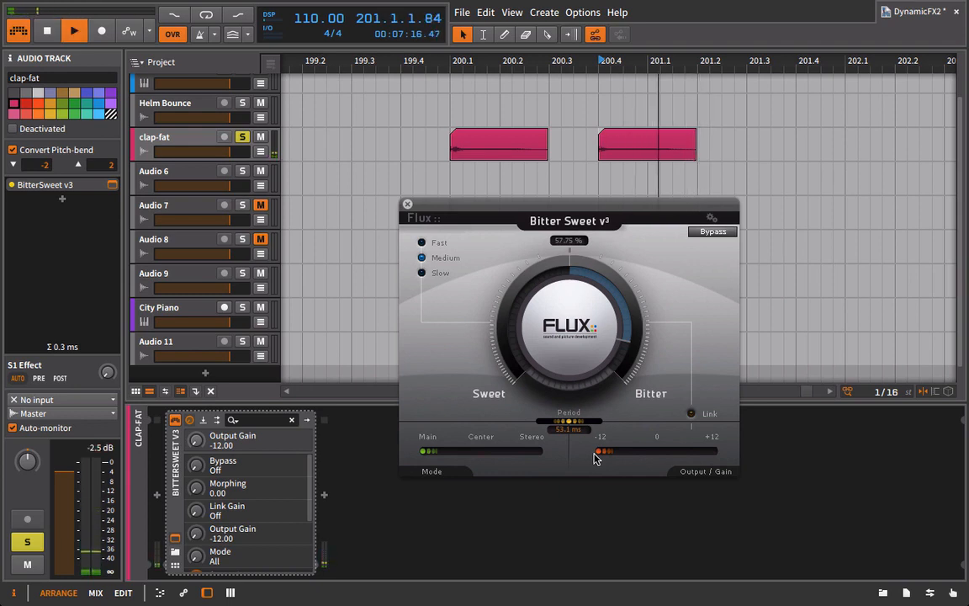
key(space)
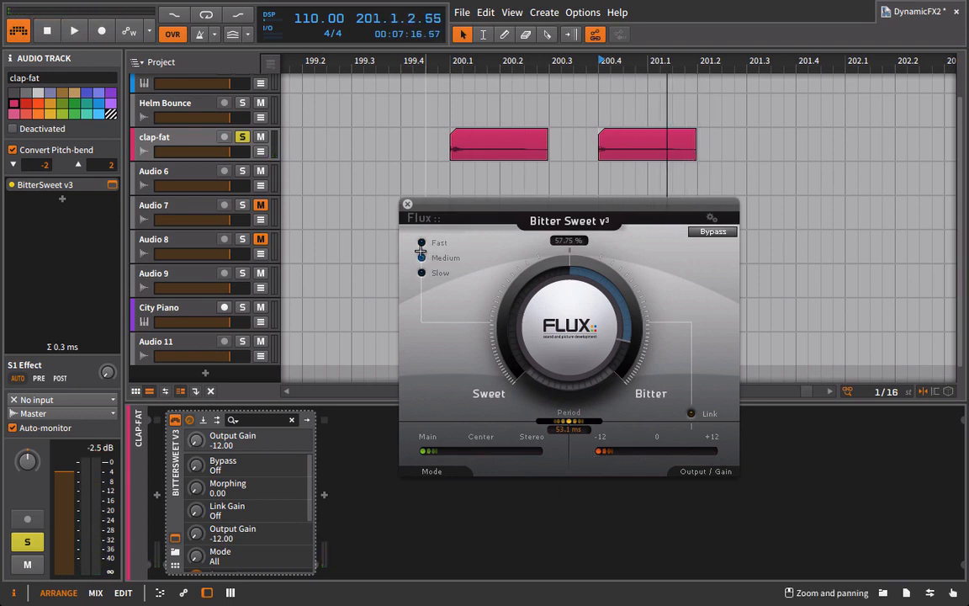
Set BitterSweet's speed mode to Fast and raise its output gain to -2.81 while playing the second clap
click(421, 243)
key(space)
drag(600, 451, 638, 456)
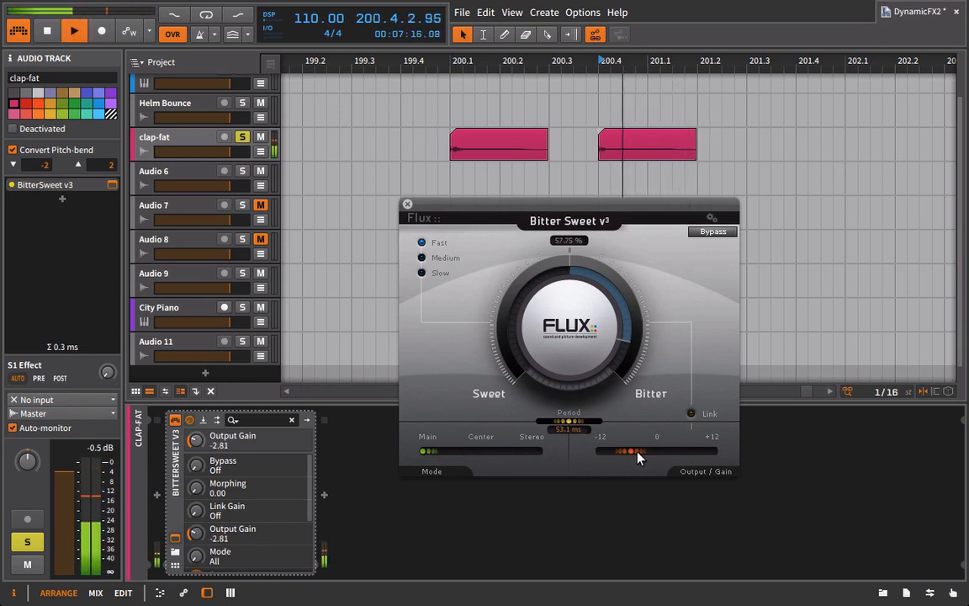
key(space)
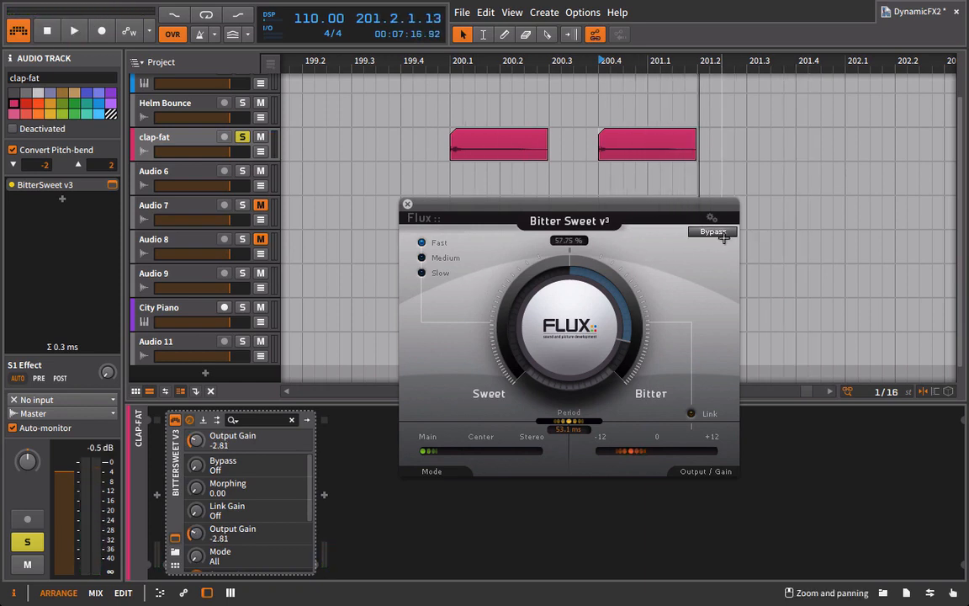
Toggle BitterSweet's bypass on and off again while replaying the second clap in Fast mode
click(723, 237)
key(space)
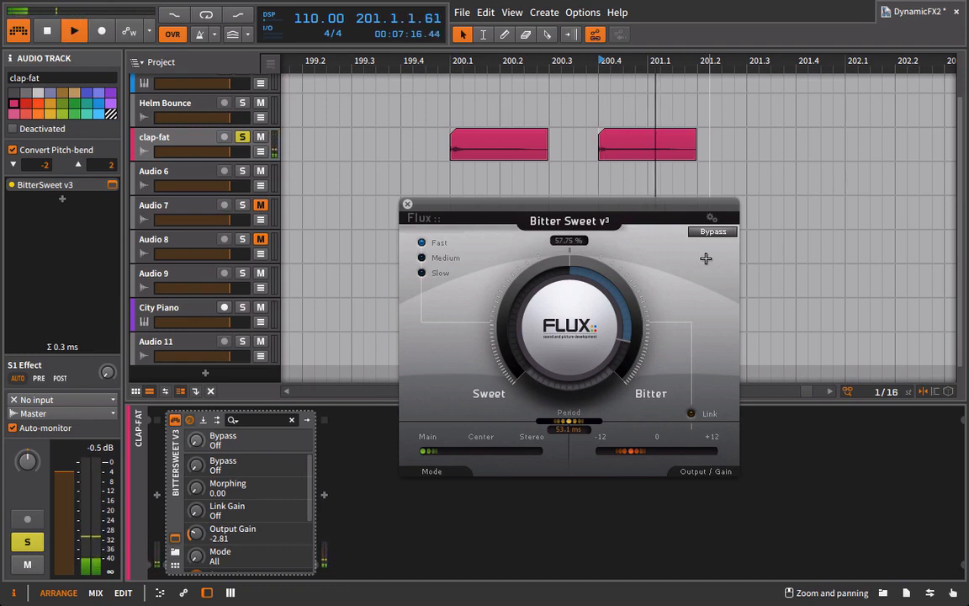
key(space)
Move the BitterSweet window below the clips and bounce the second clap clip to a new audio track
drag(547, 205, 538, 301)
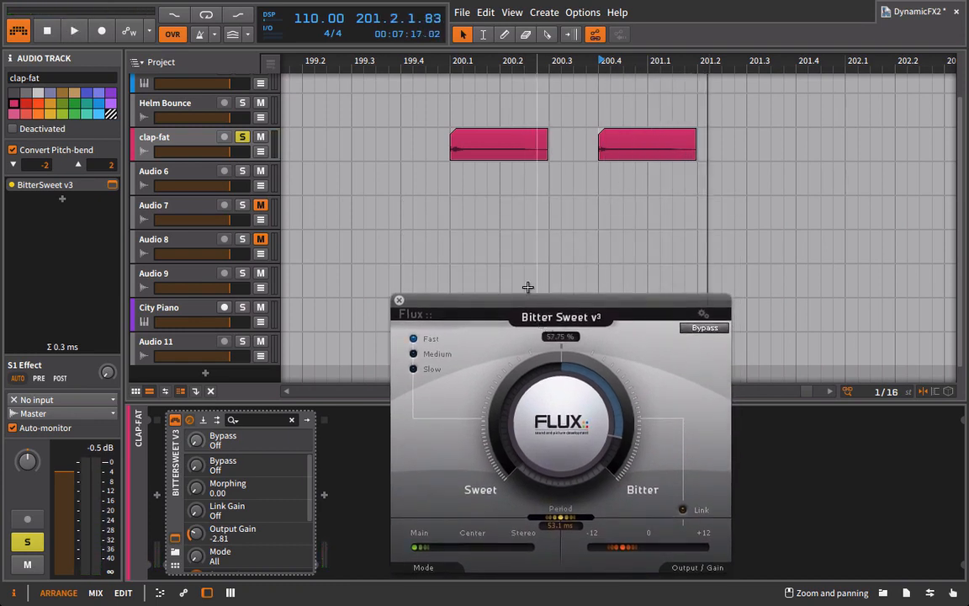
click(628, 149)
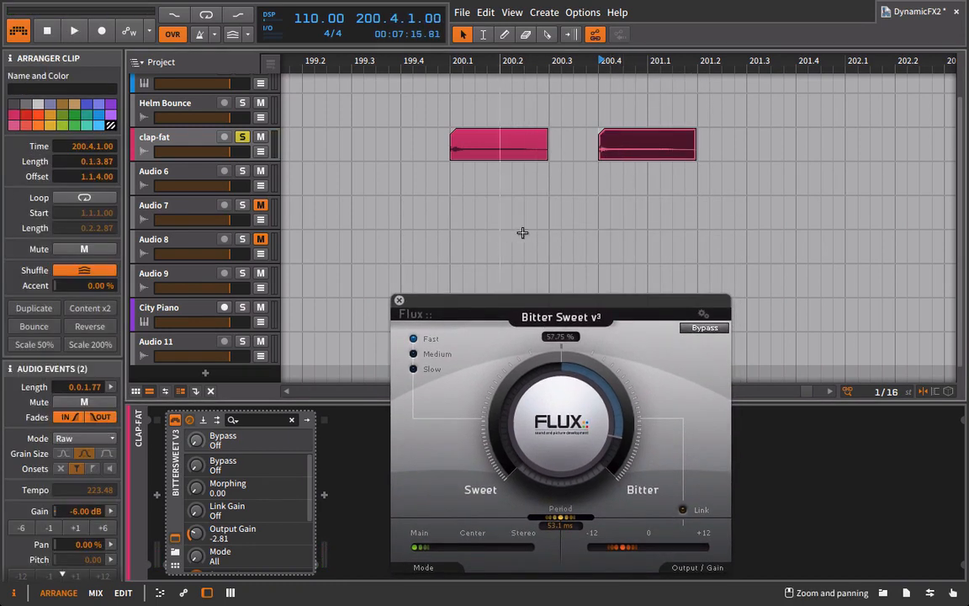
right_click(619, 153)
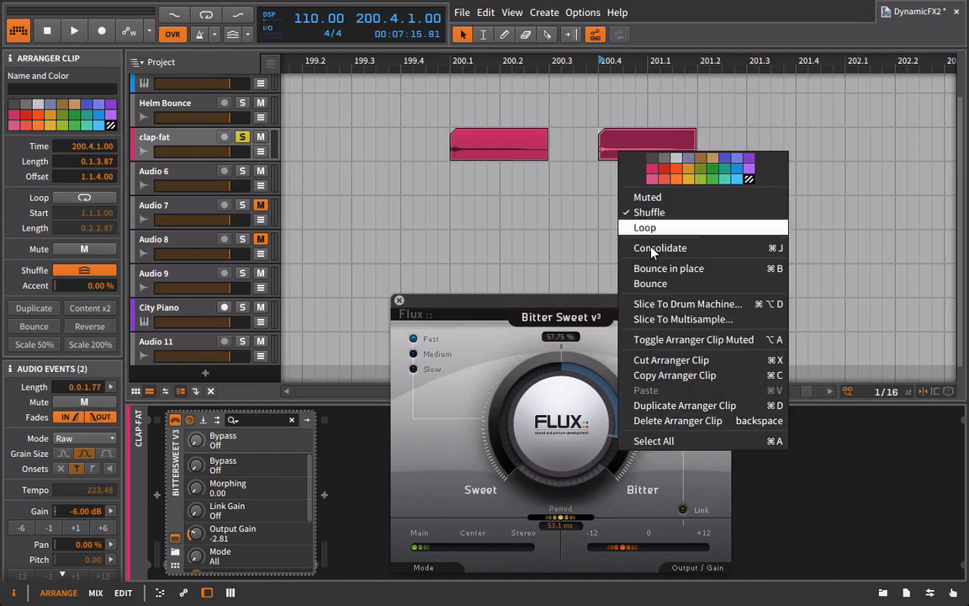
click(656, 281)
click(619, 430)
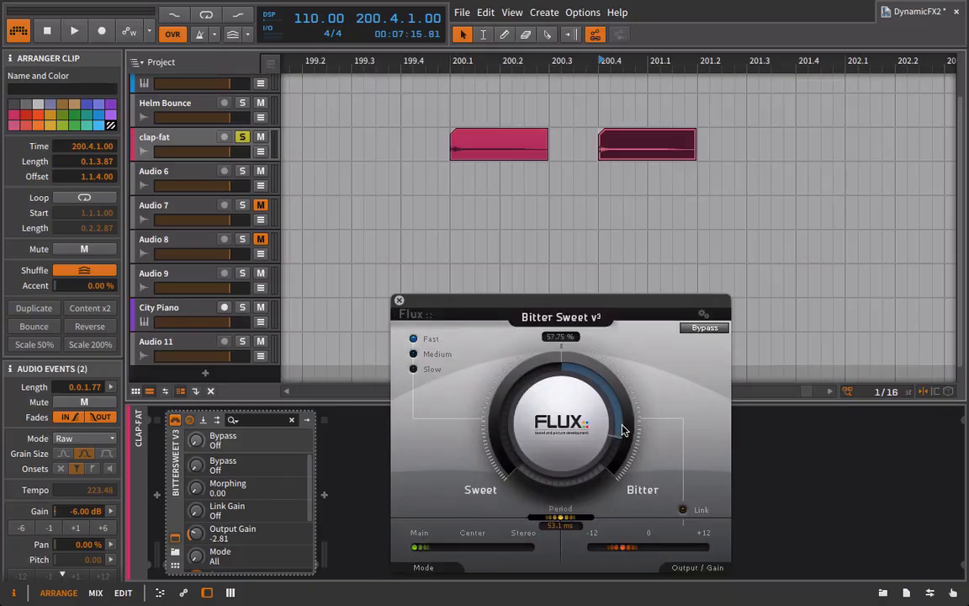
Move the BitterSweet window aside and compare the waveforms of the original second clap and its bounced copy in the editor
double_click(649, 183)
drag(449, 308, 837, 308)
click(644, 151)
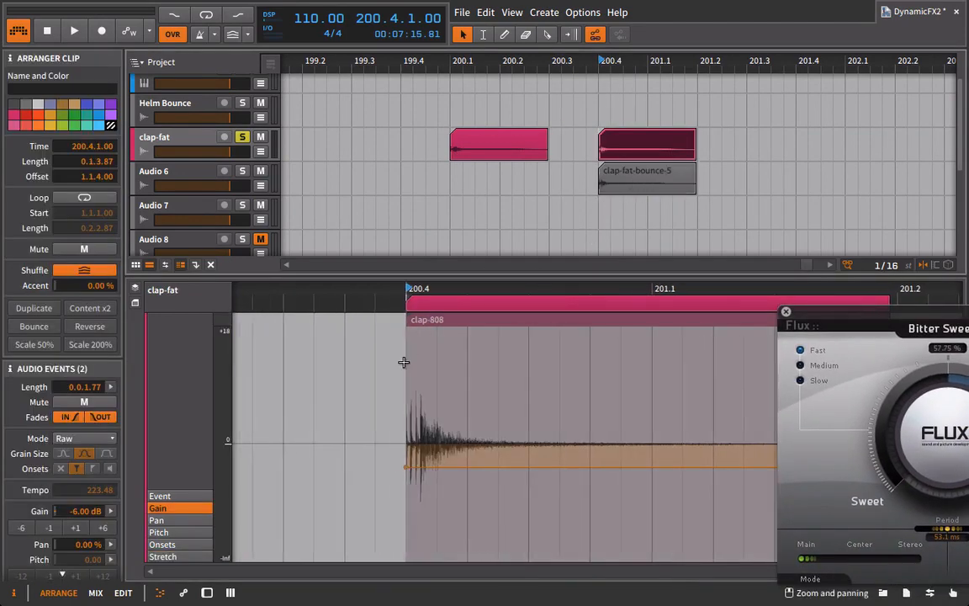
click(647, 181)
drag(551, 308, 548, 307)
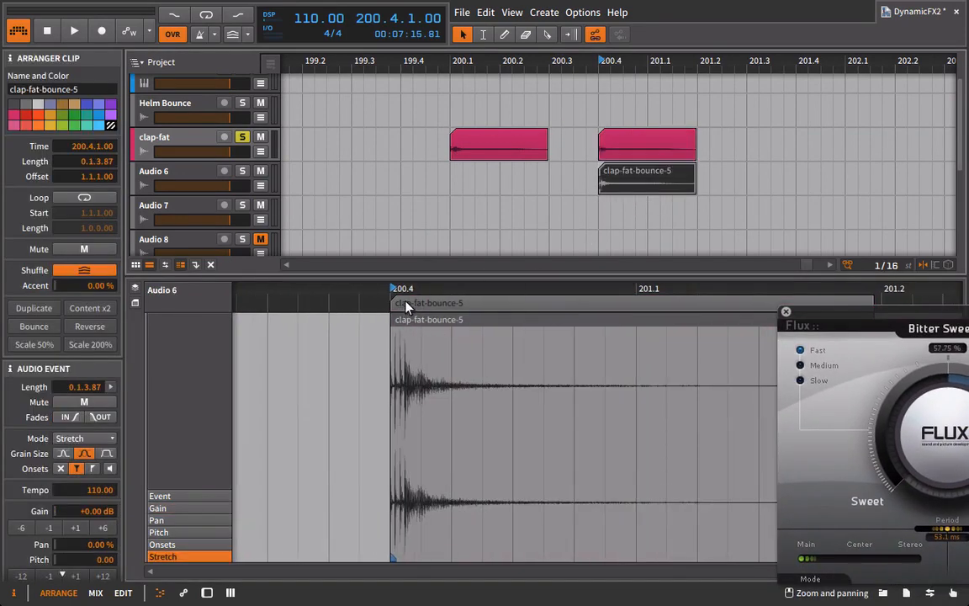
drag(405, 301, 395, 353)
Solo Audio 6 instead of the clap-fat track and play the bounced clap from 200.4
click(216, 143)
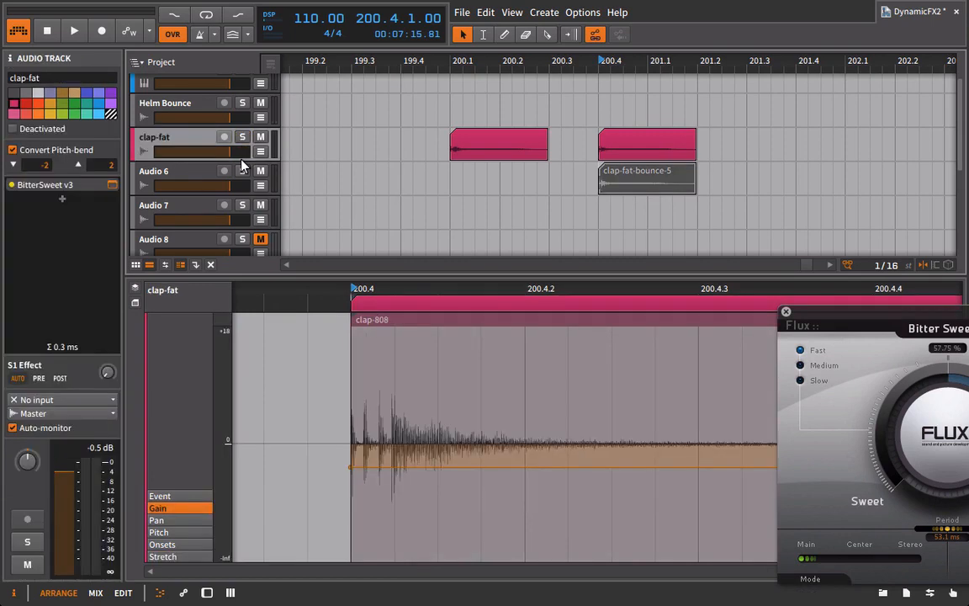
click(243, 171)
click(655, 178)
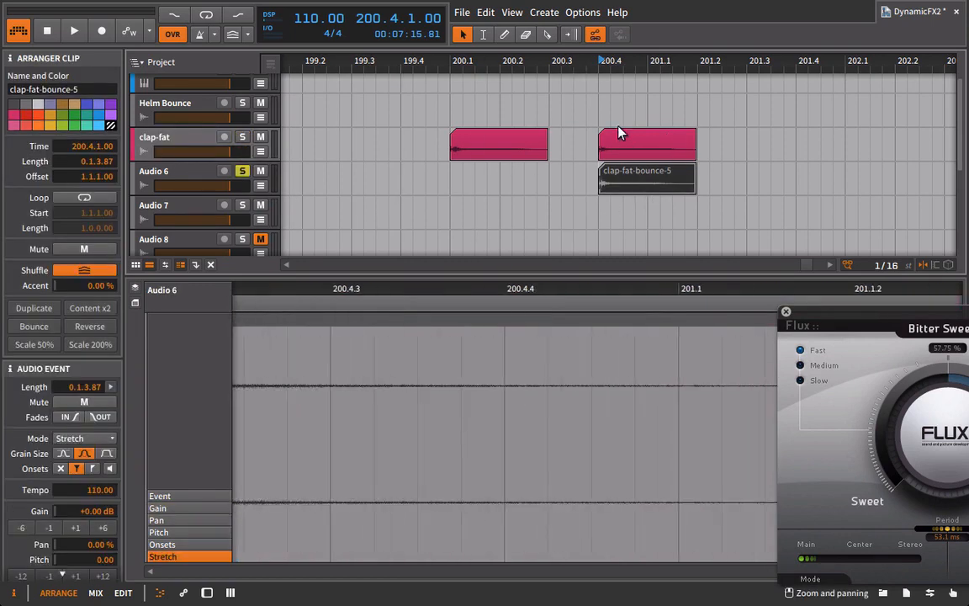
drag(599, 65, 597, 66)
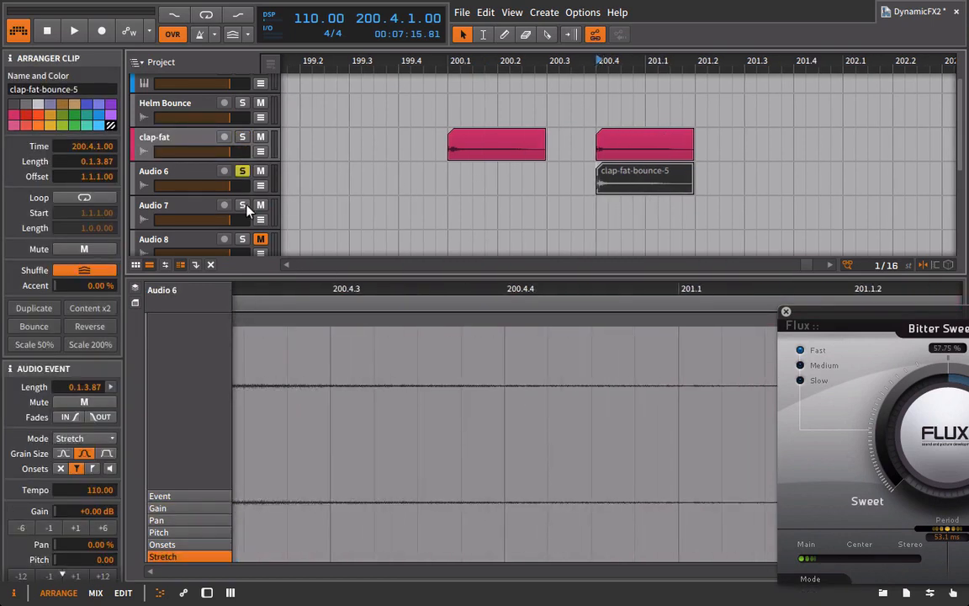
key(space)
Audition the bounced clap, then open it in the detail editor with its gain expression shown
double_click(189, 173)
click(677, 174)
key(space)
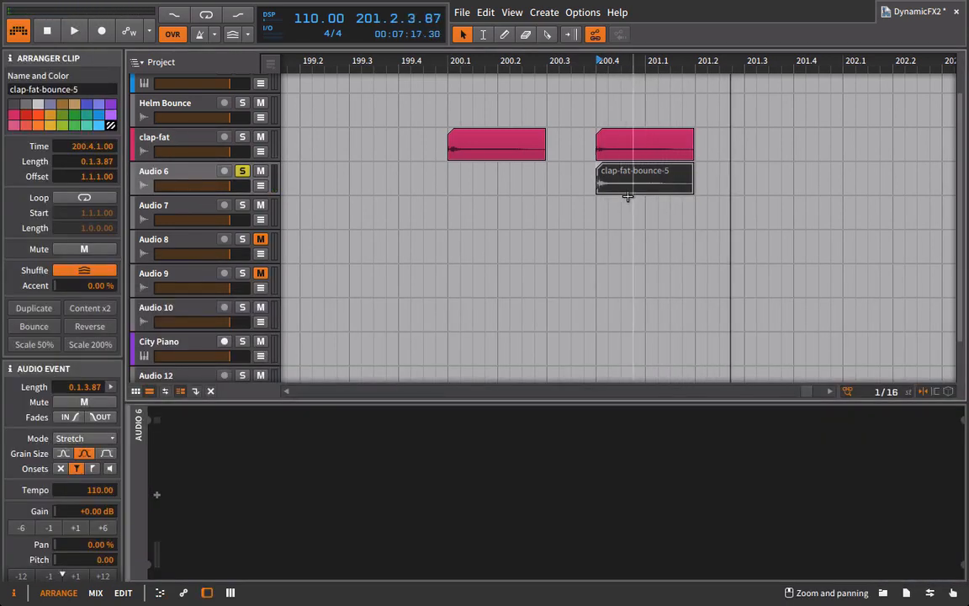
key(space)
double_click(633, 191)
key(space)
key(space)
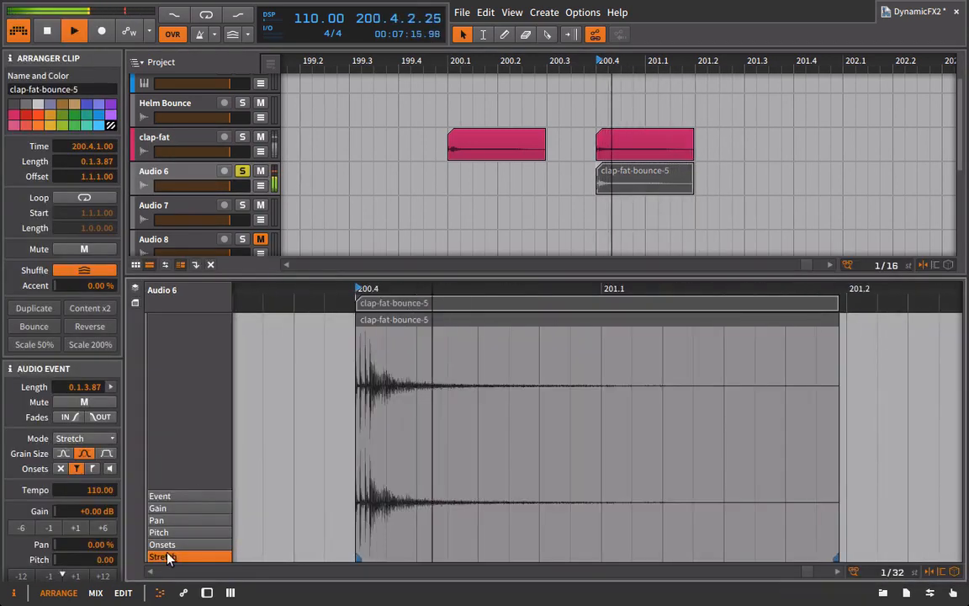
click(184, 508)
Add two gain points around the bounced clap's last transient, lower the second to reduce the tail, and audition it
drag(368, 294, 421, 370)
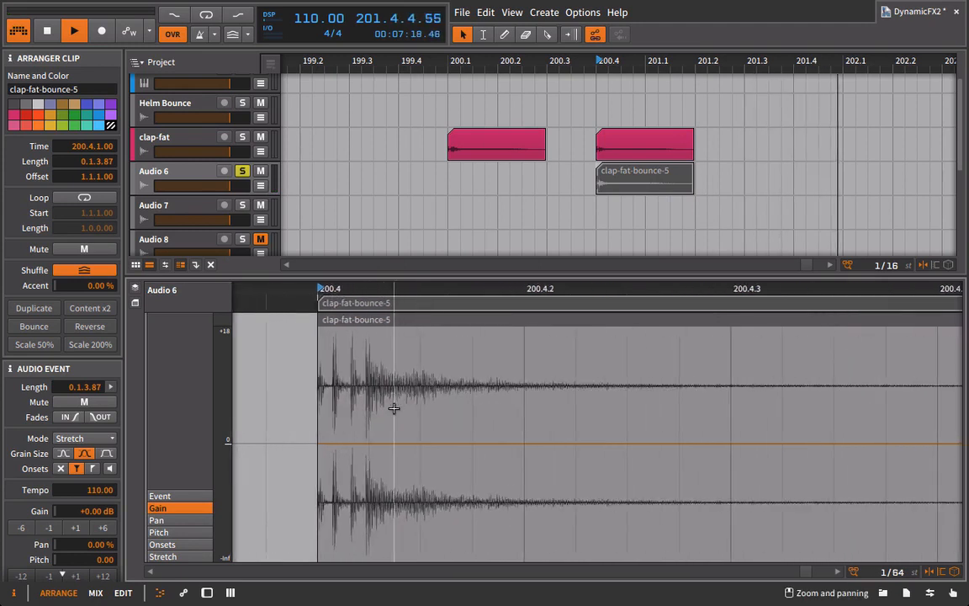
click(369, 444)
drag(420, 443, 420, 463)
key(space)
key(space)
key(space)
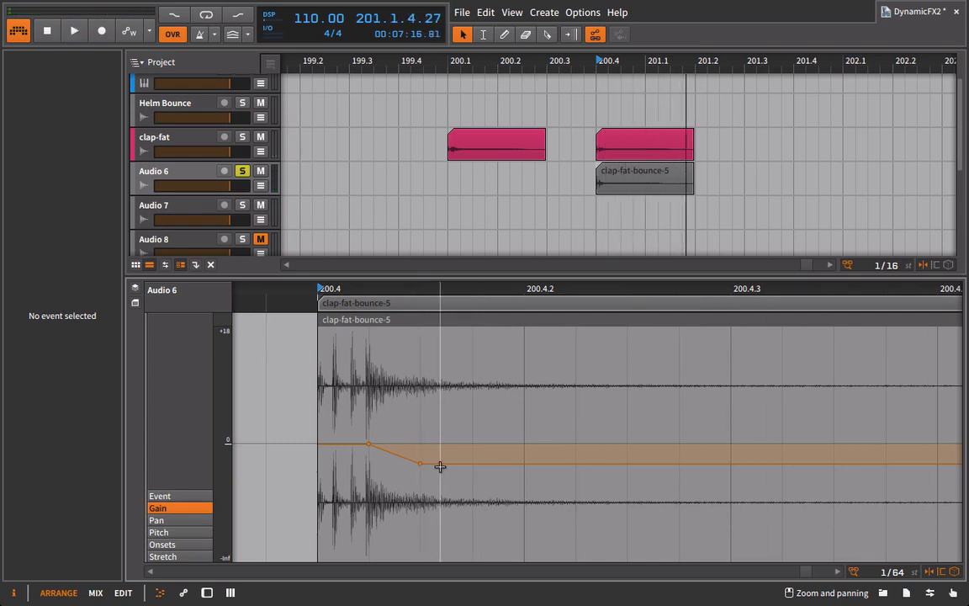
key(space)
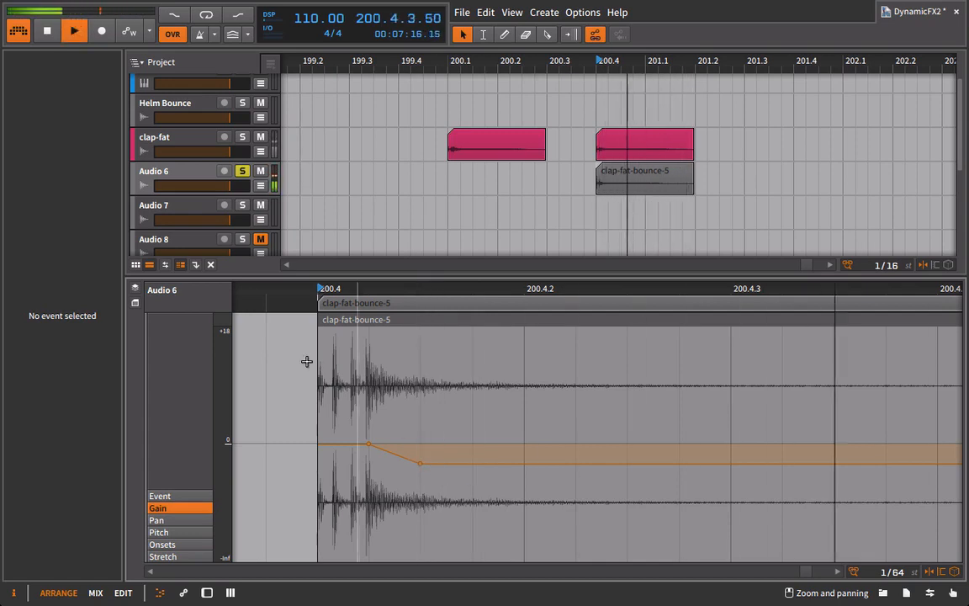
Remove both gain points from the bounced clap and replay it with a flat gain line
double_click(414, 464)
key(space)
key(space)
key(space)
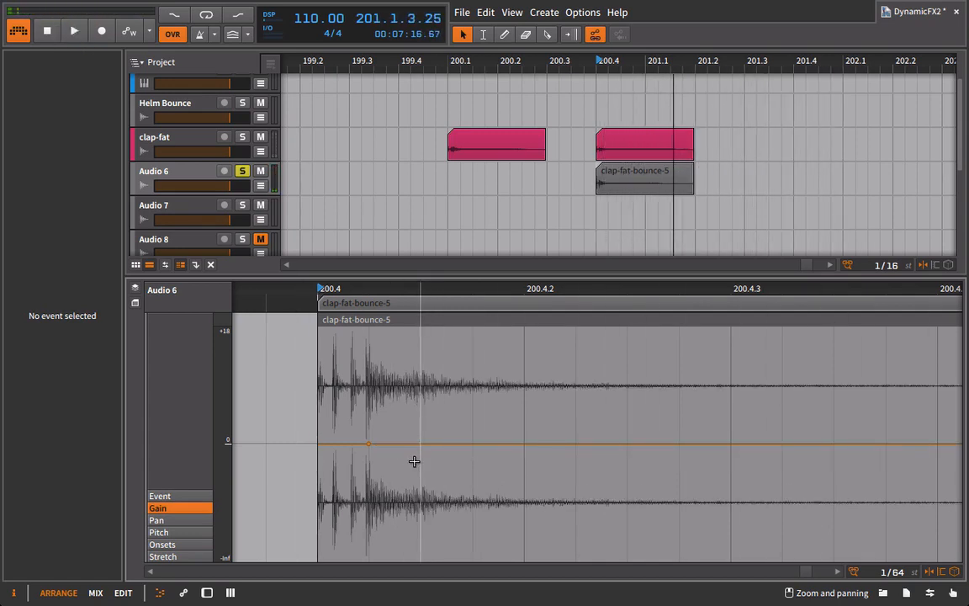
key(space)
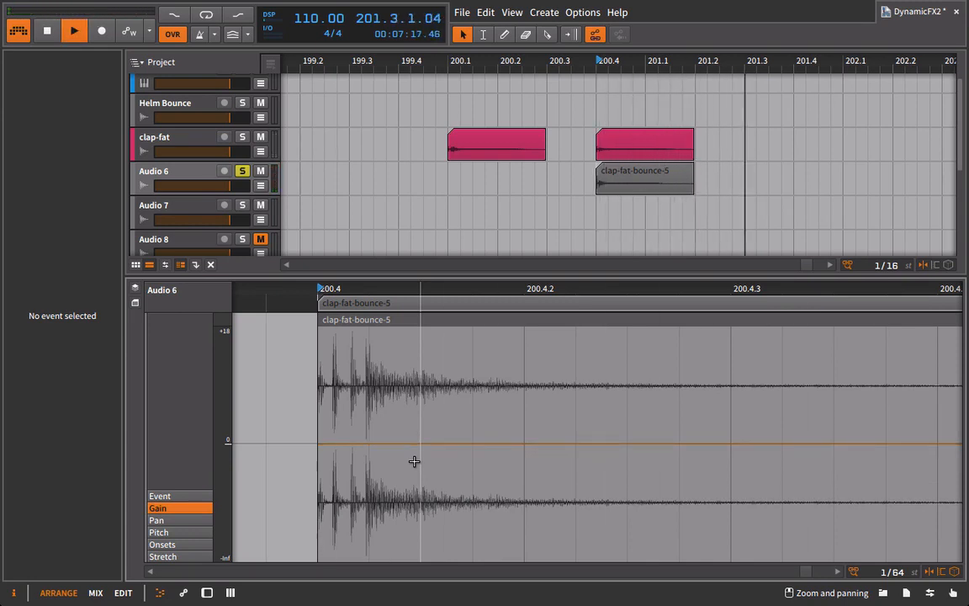
Redraw the bounced clap's gain drop from its last transient into a quieter tail, and audition the clip
click(373, 441)
click(412, 441)
drag(411, 441, 419, 468)
key(space)
key(space)
key(space)
drag(448, 287, 378, 305)
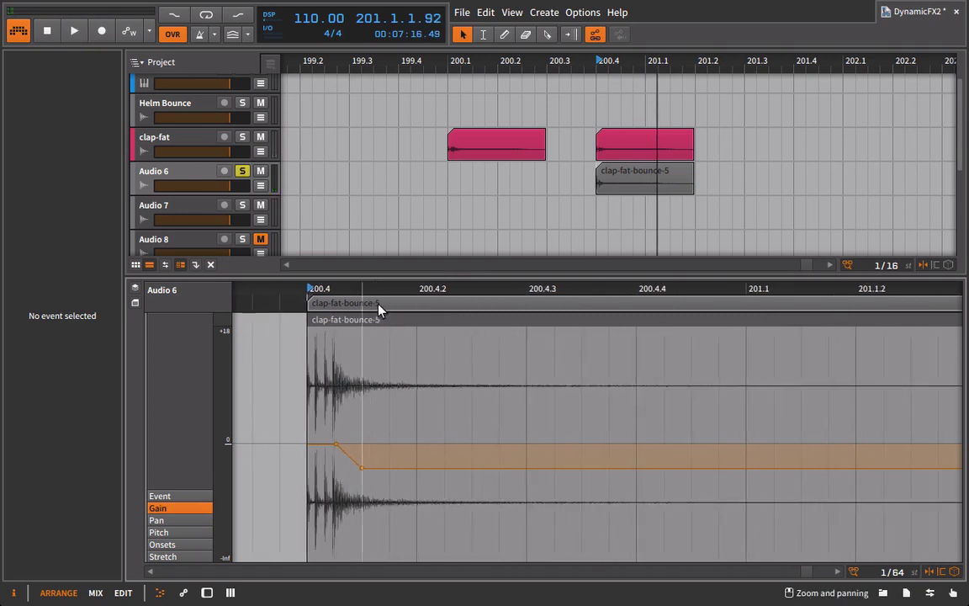
key(space)
key(space)
Add a gain point of -Inf dB at 1.2.3.00 to fade out the bounced clap's tail, and play it repeatedly
drag(606, 288, 629, 289)
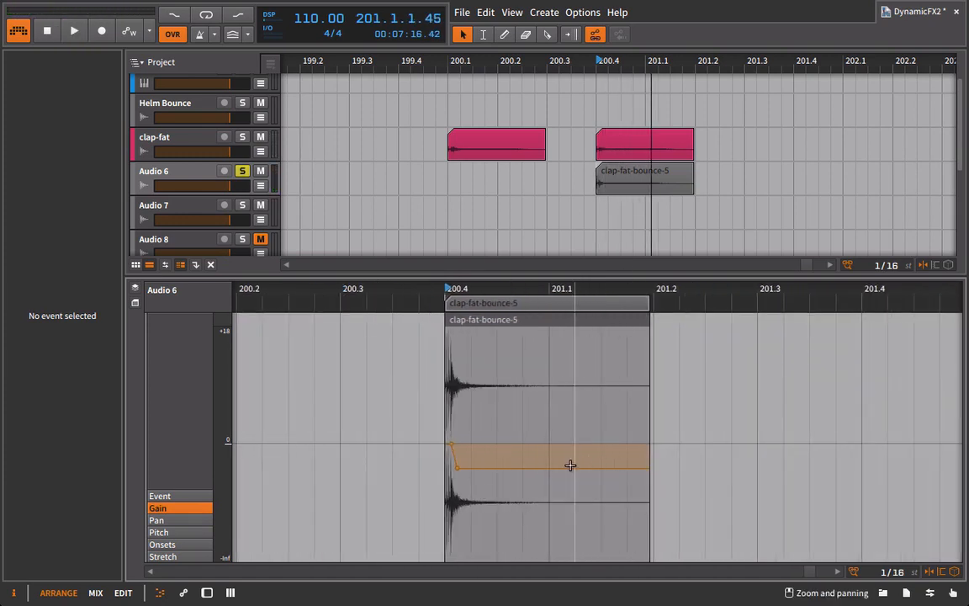
drag(570, 464, 600, 559)
key(space)
key(space)
key(space)
key(space)
key(space)
key(space)
key(space)
key(space)
key(space)
key(space)
key(space)
key(space)
key(space)
key(space)
key(space)
key(space)
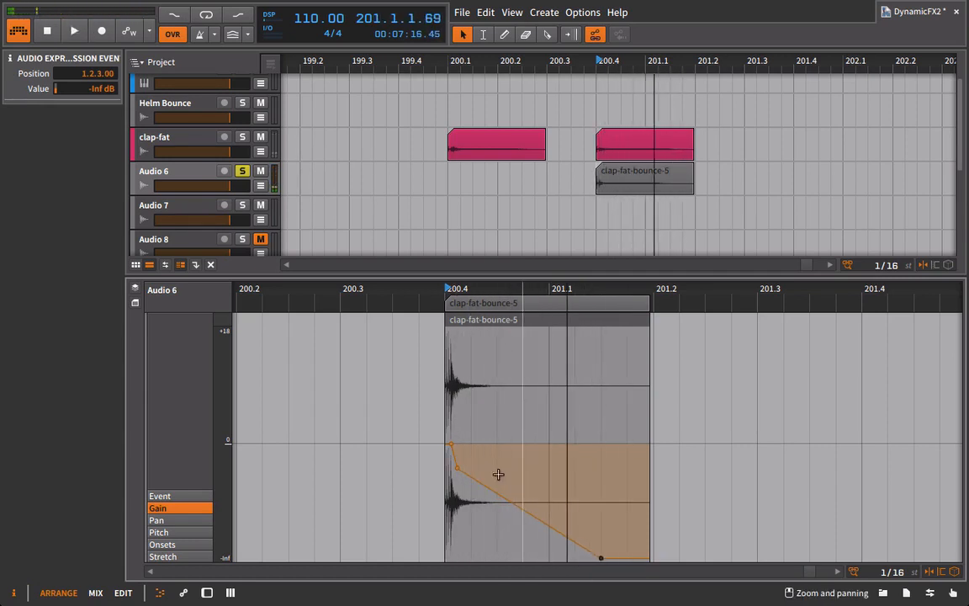
Solo the clap-fat and Audio 6 tracks, move the bounced clap to 201.2.1.00, and play the claps in sequence
click(186, 140)
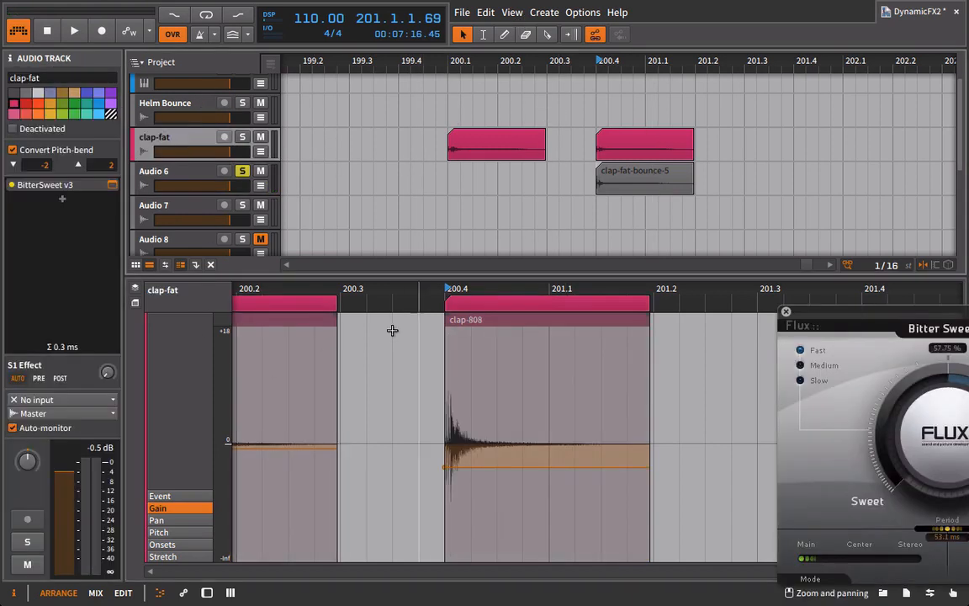
key(d)
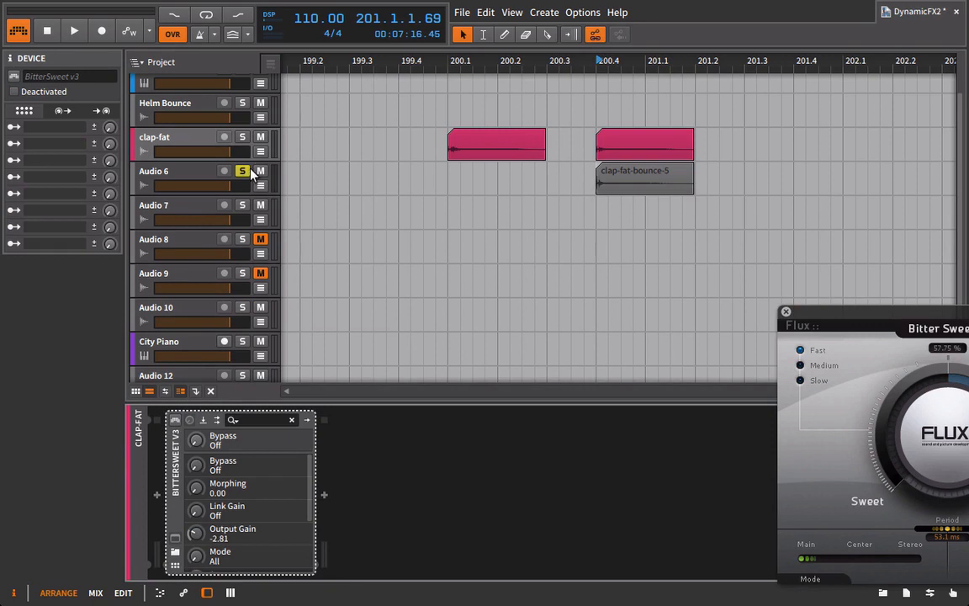
click(243, 139)
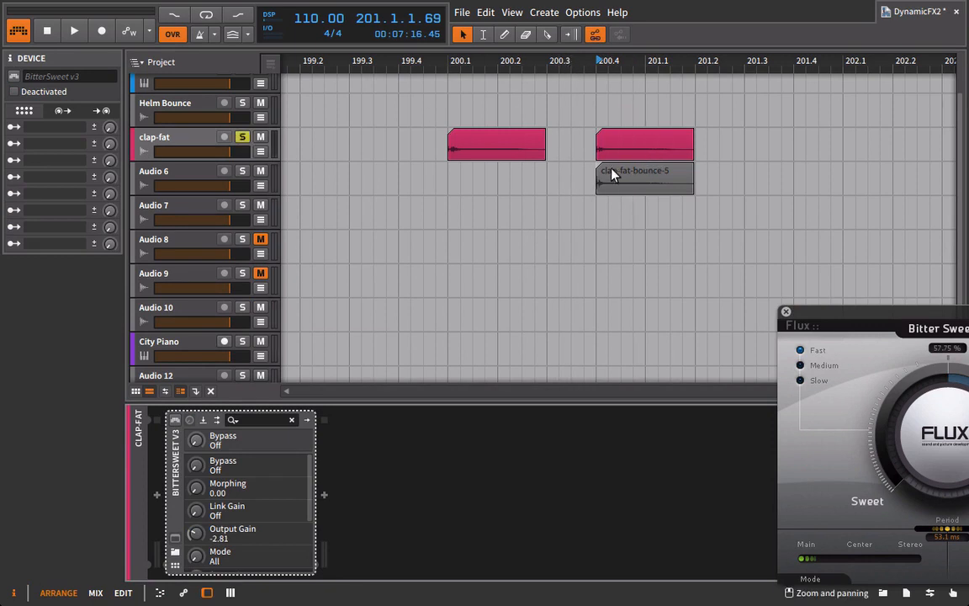
drag(612, 174, 693, 176)
key(space)
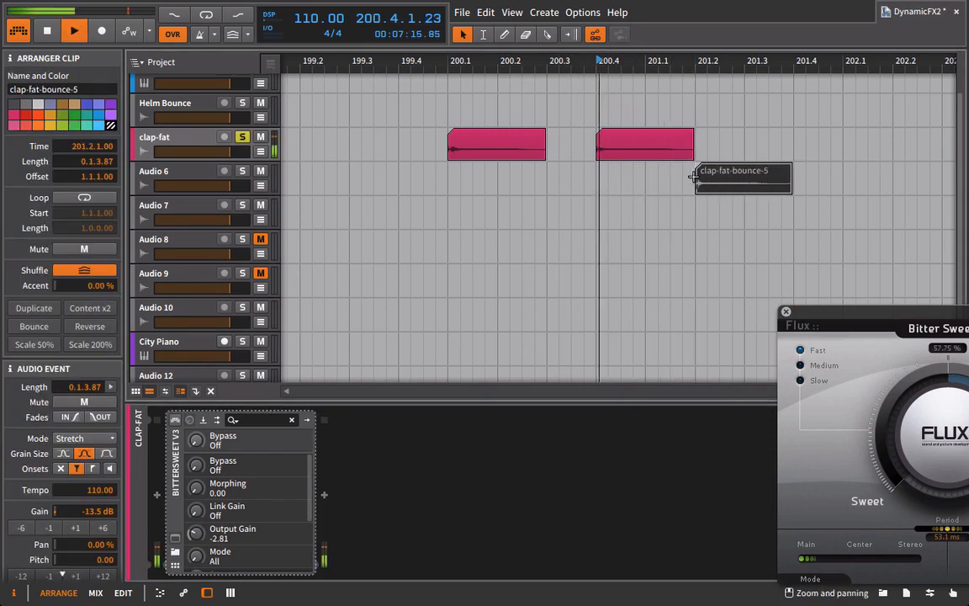
click(242, 172)
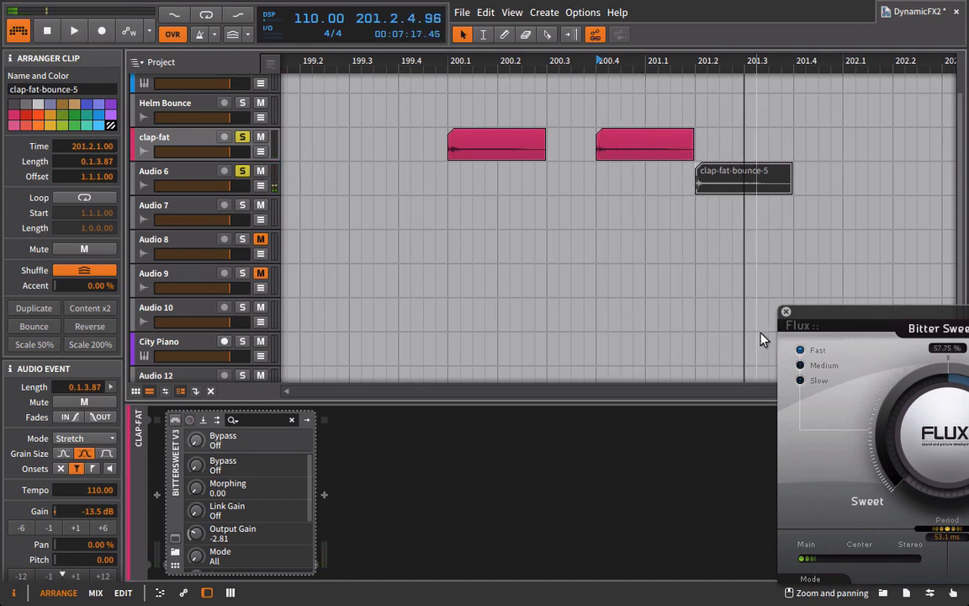
Set the clap-fat track's BitterSweet amount towards Sweet, first to -3.91 % and finally to -17.60 %, auditioning the clap
drag(838, 311, 486, 239)
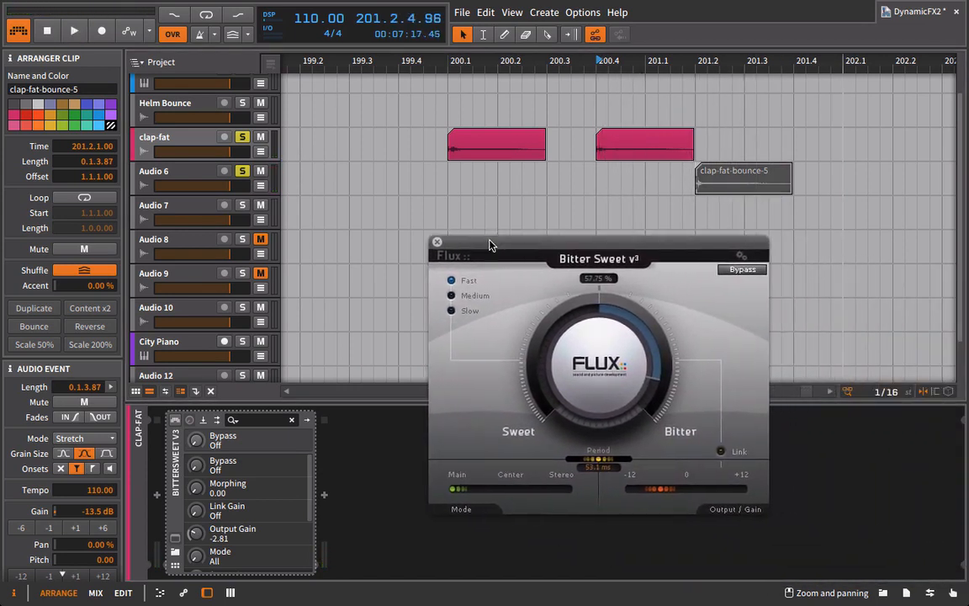
click(637, 151)
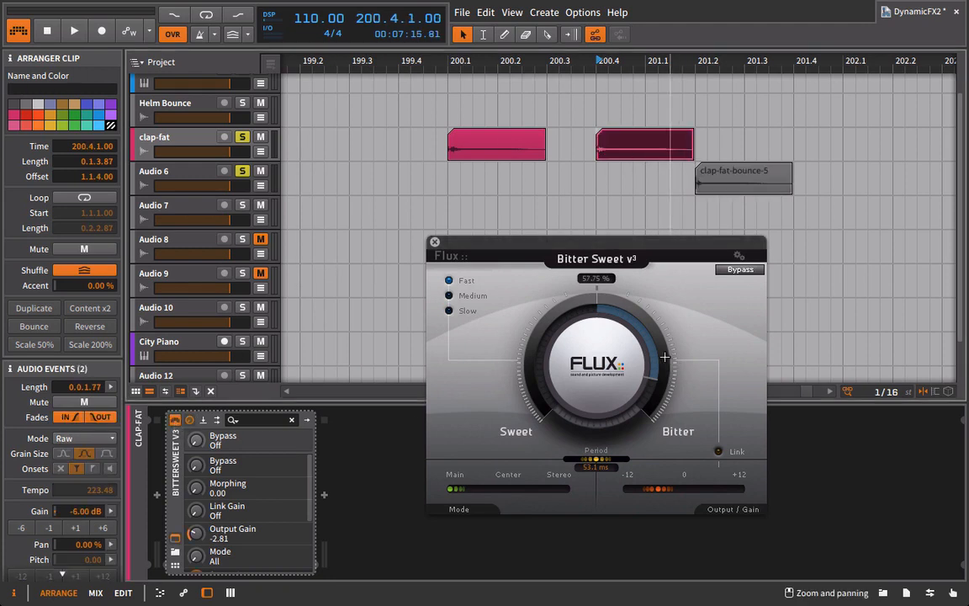
drag(594, 354, 578, 479)
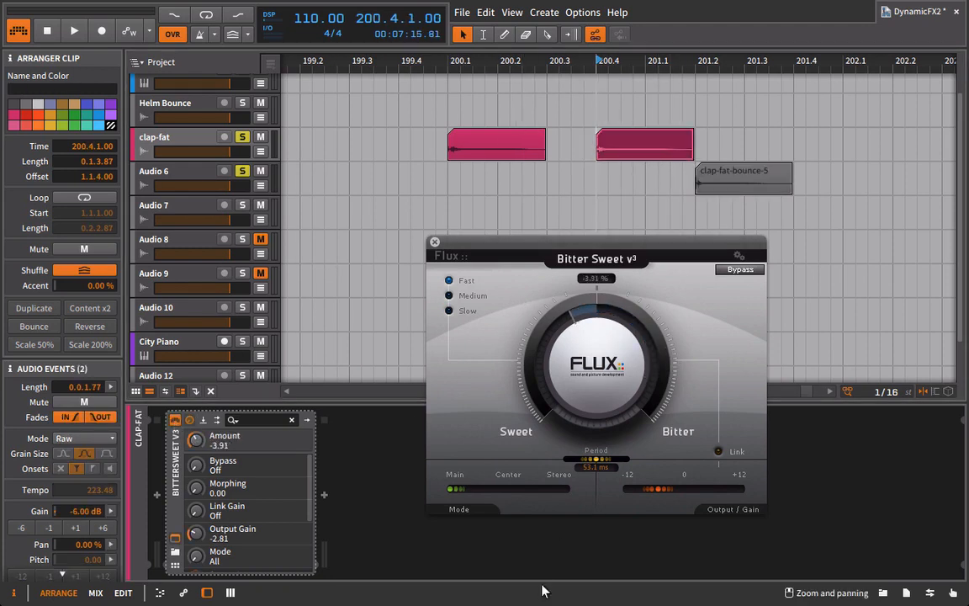
key(space)
key(space)
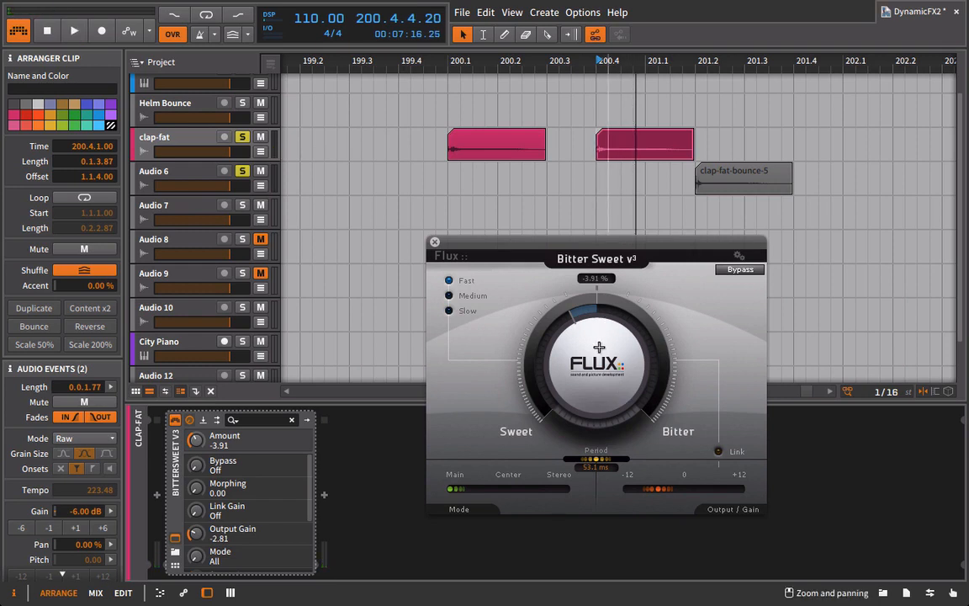
scroll(595, 365, down, 3)
click(162, 136)
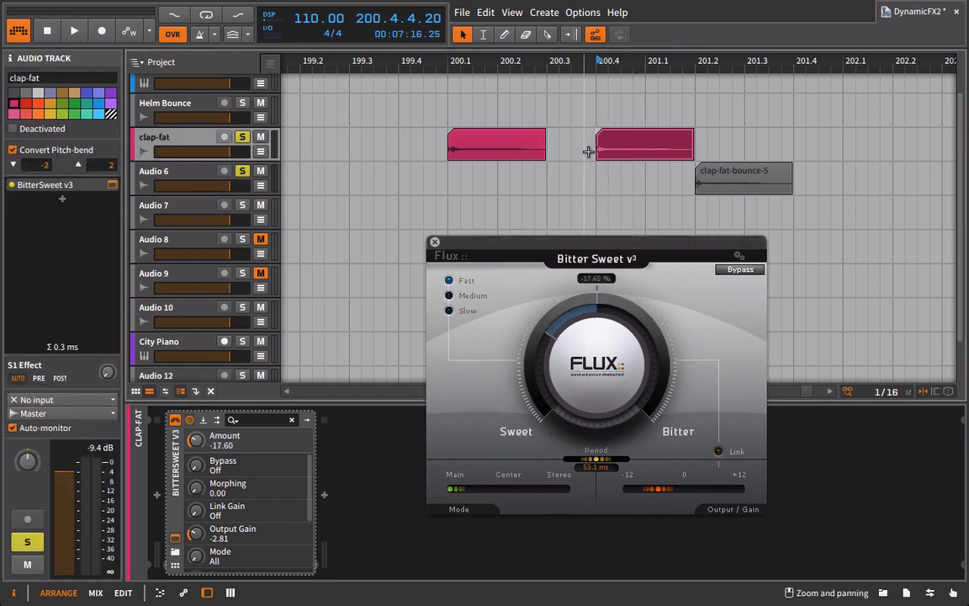
key(space)
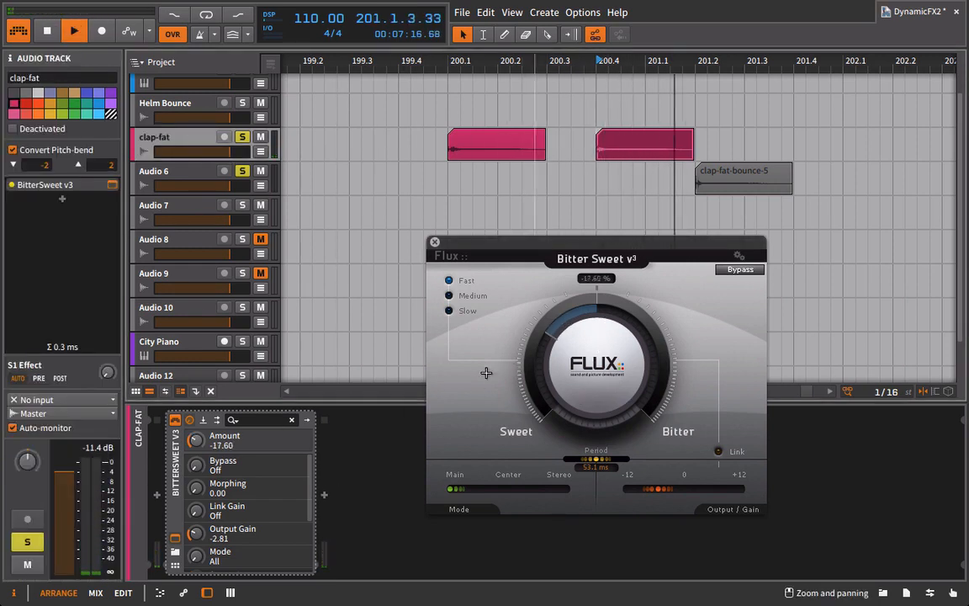
key(space)
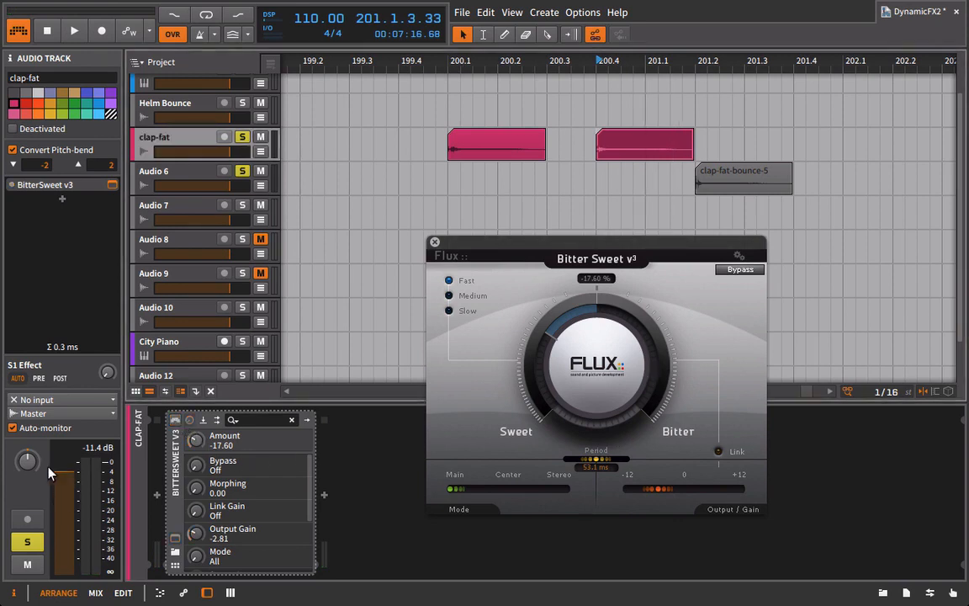
Play the clap repeatedly with BitterSweet disabled and enabled to compare its peak level
key(space)
key(space)
key(space)
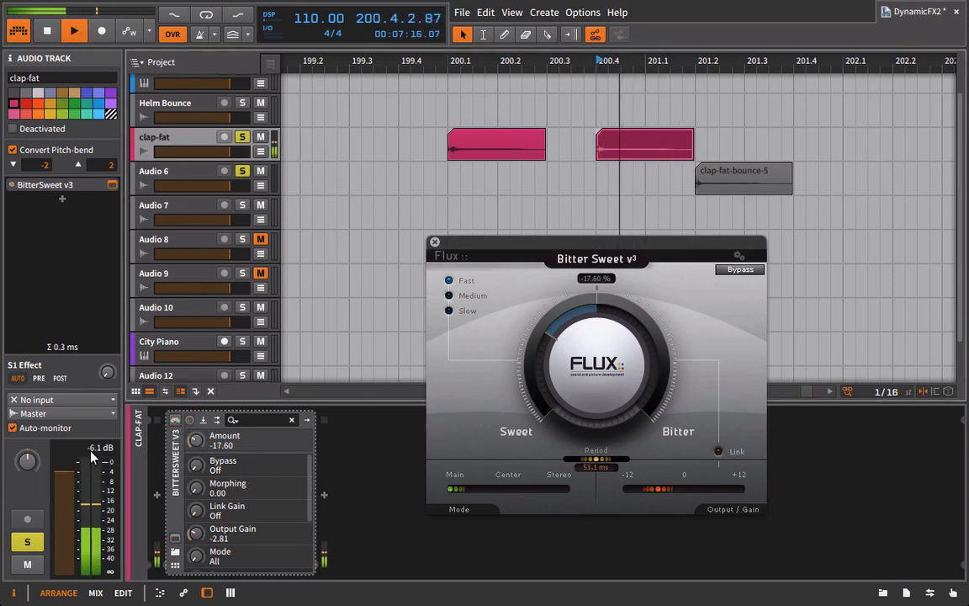
key(space)
key(space)
key(space)
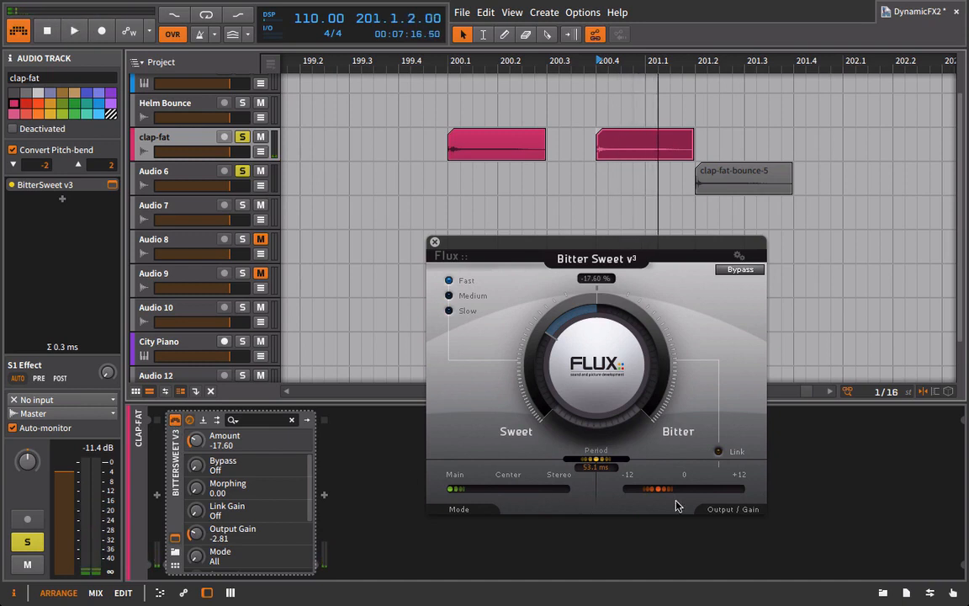
key(space)
key(space)
Raise BitterSweet's output gain in stages to 7.52, replaying the clap to compare its level
drag(659, 492, 705, 498)
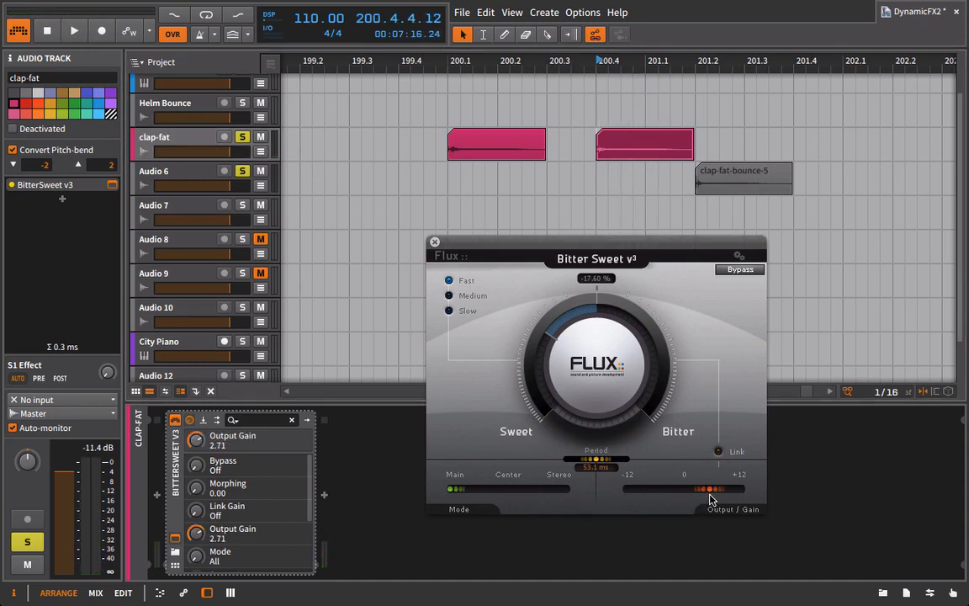
key(space)
key(space)
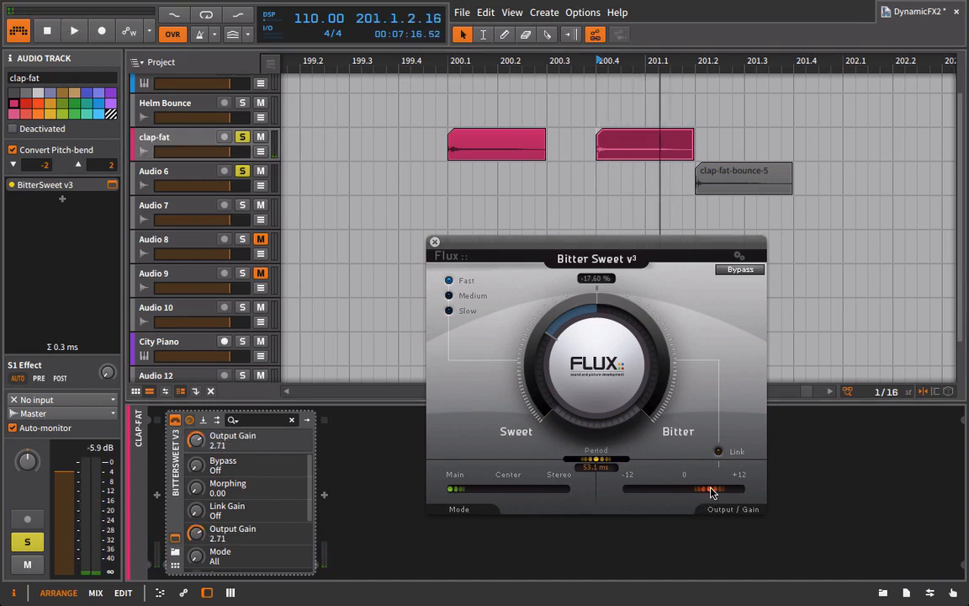
key(space)
drag(709, 492, 730, 492)
key(space)
key(space)
key(space)
key(space)
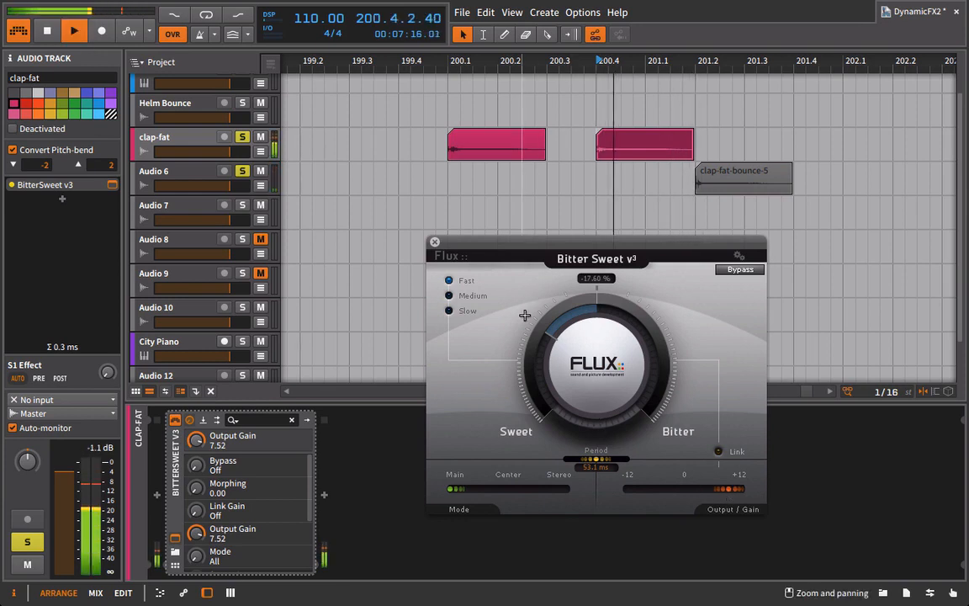
key(space)
Try the Medium transient speed on the clap, and finally set BitterSweet's speed to Slow
click(449, 295)
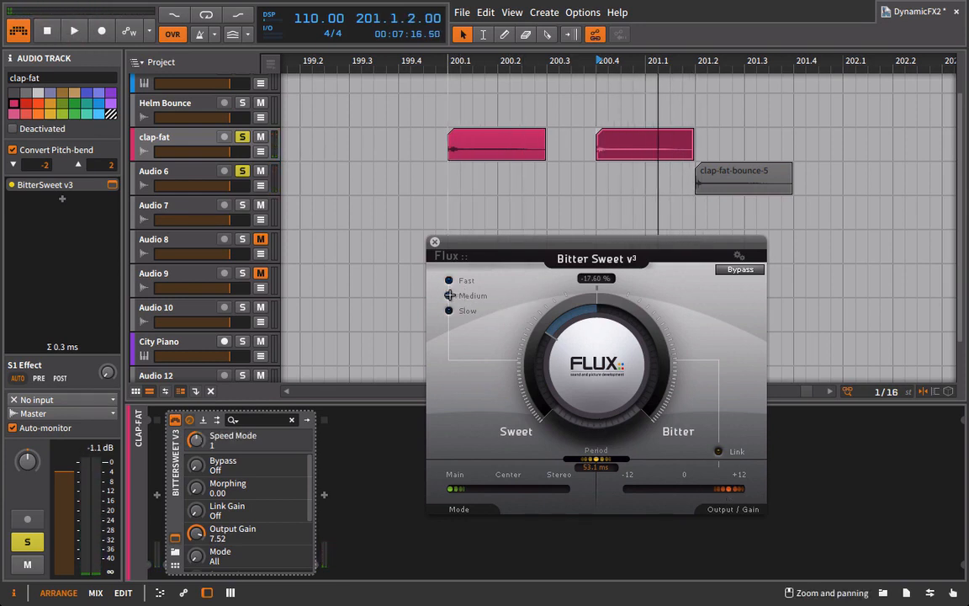
key(space)
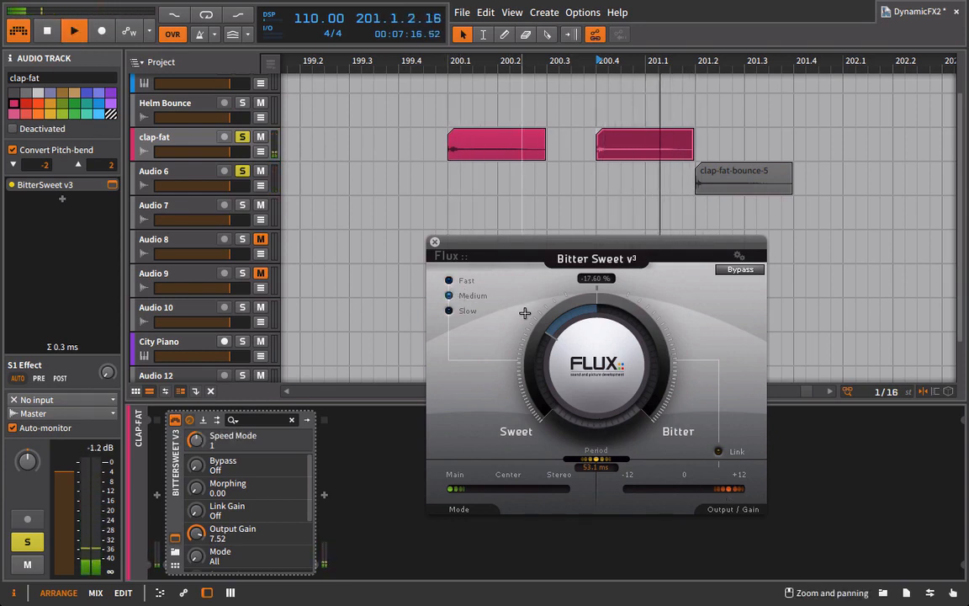
click(450, 310)
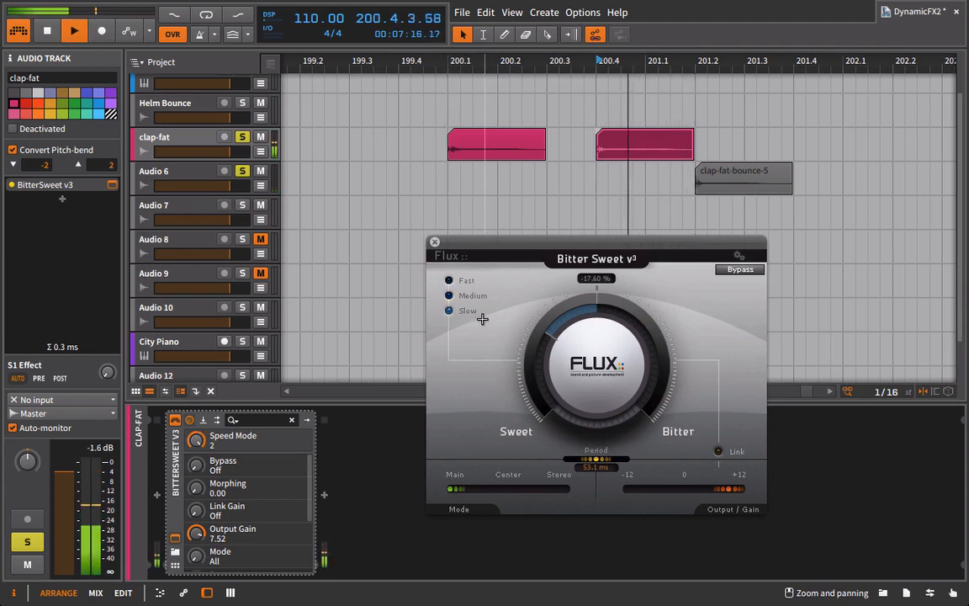
Set BitterSweet's amount to -59.50 % and its period to 59.4 ms, auditioning the clap
drag(579, 363, 602, 460)
key(space)
mouse_move(604, 384)
mouse_down()
mouse_move(603, 397)
mouse_move(604, 387)
mouse_up()
key(space)
key(space)
key(space)
Compare the clap's sound in BitterSweet's Center and Main processing modes, ending on Main
click(508, 487)
key(space)
key(space)
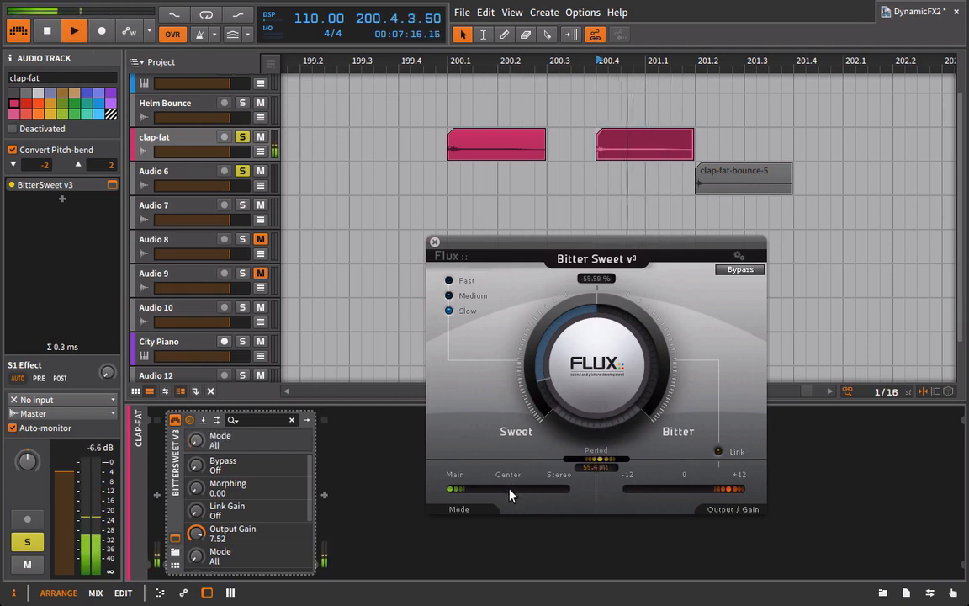
key(space)
key(space)
click(508, 489)
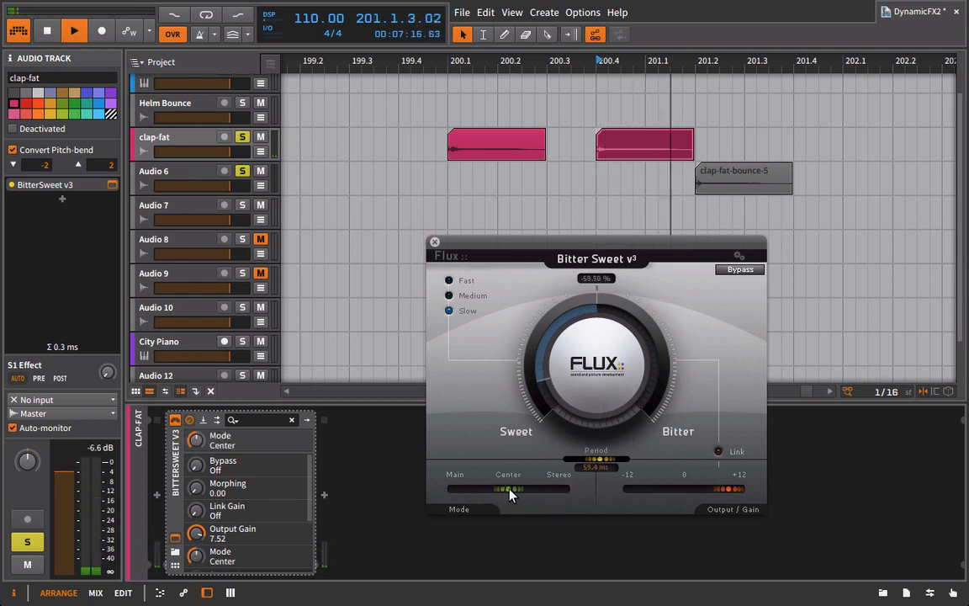
key(space)
key(space)
key(space)
key(space)
key(space)
key(space)
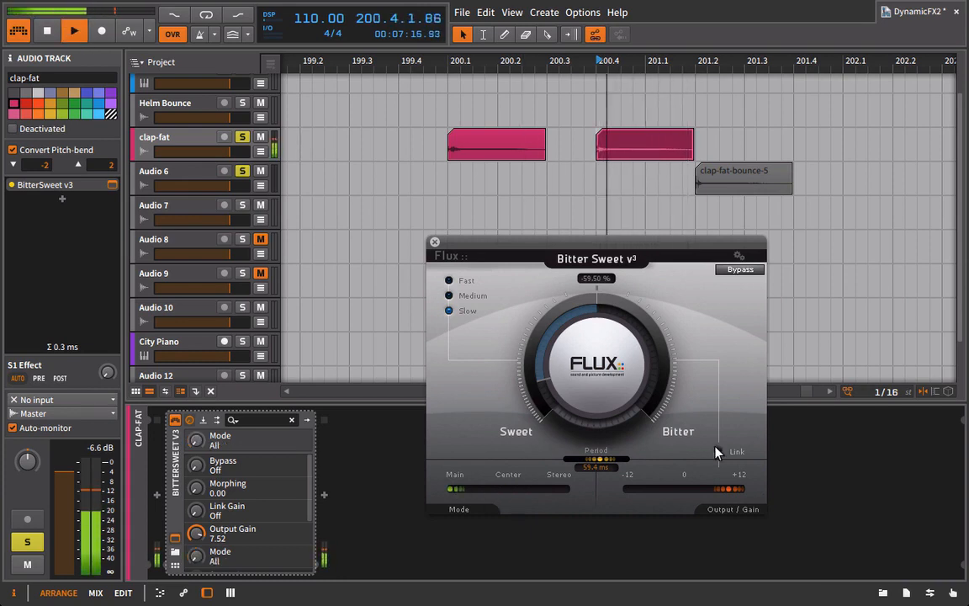
Replay the processed clap several times with the Slow speed and Main mode
key(space)
key(space)
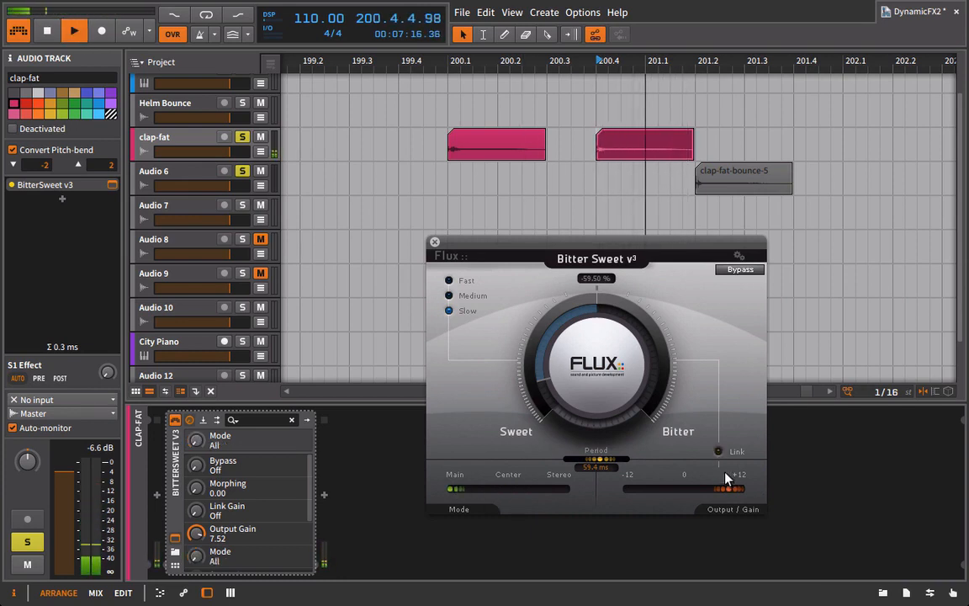
key(space)
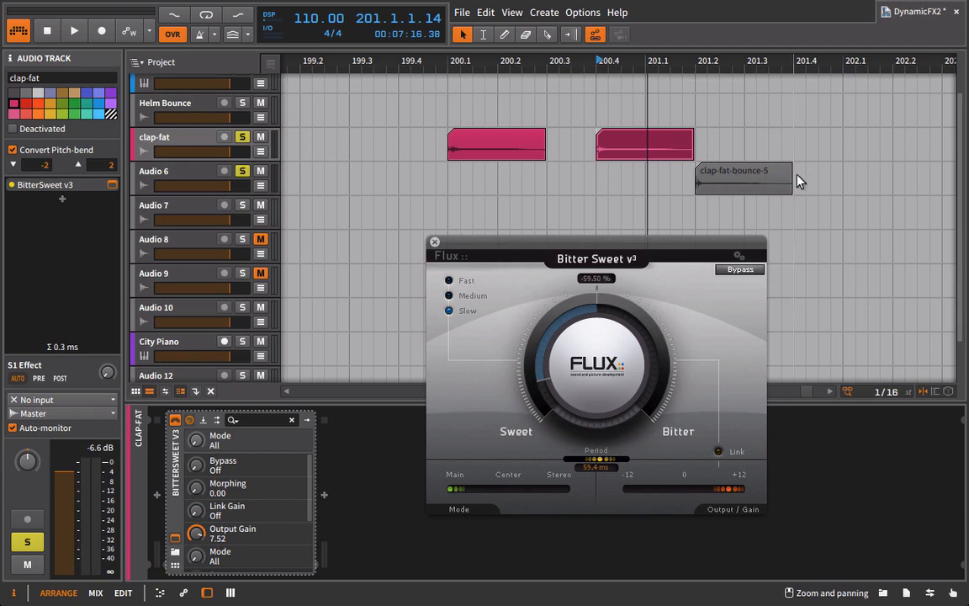
key(space)
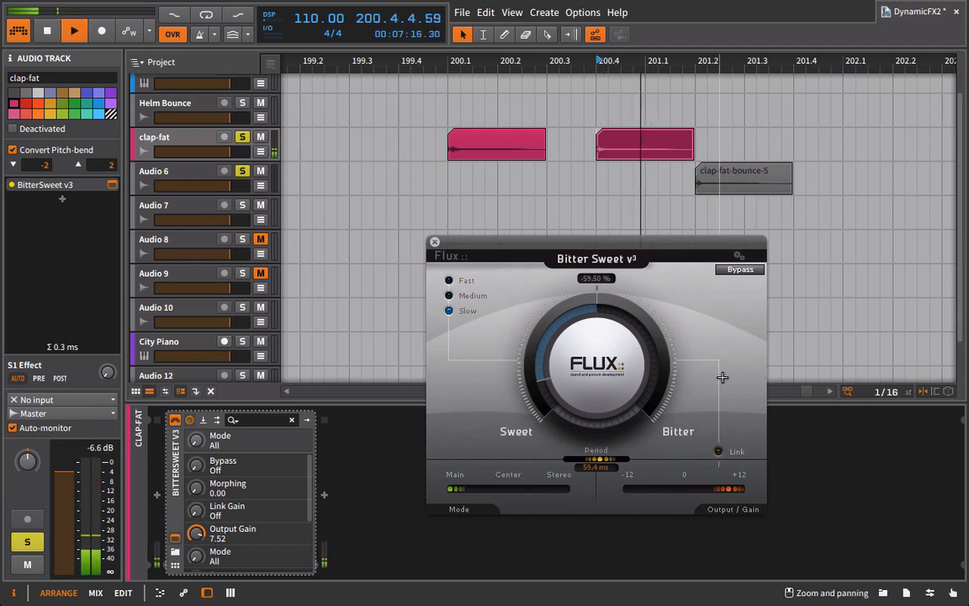
key(space)
key(space)
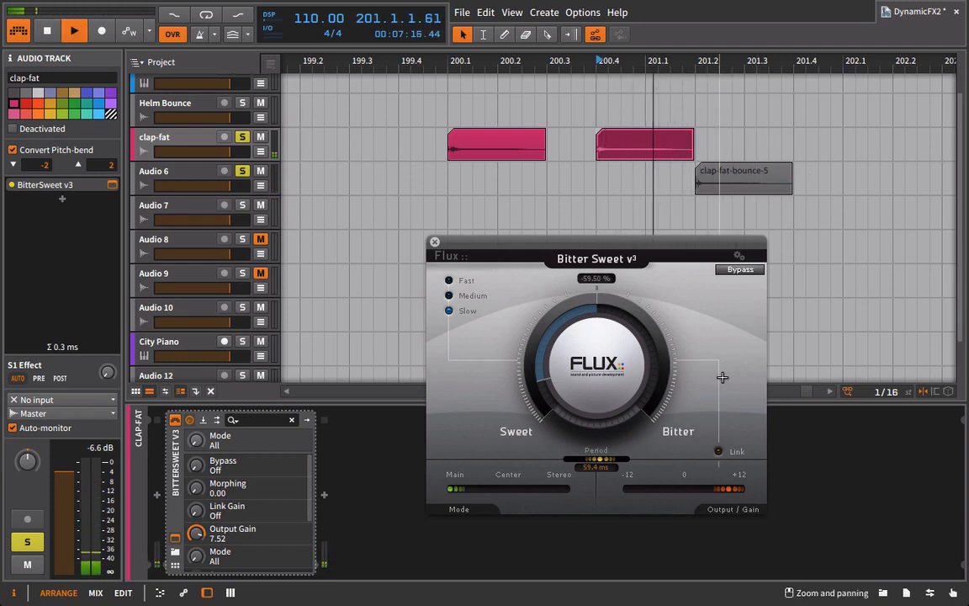
Compare the clap with BitterSweet switched off and on over repeated playback, and close the plug-in window
key(space)
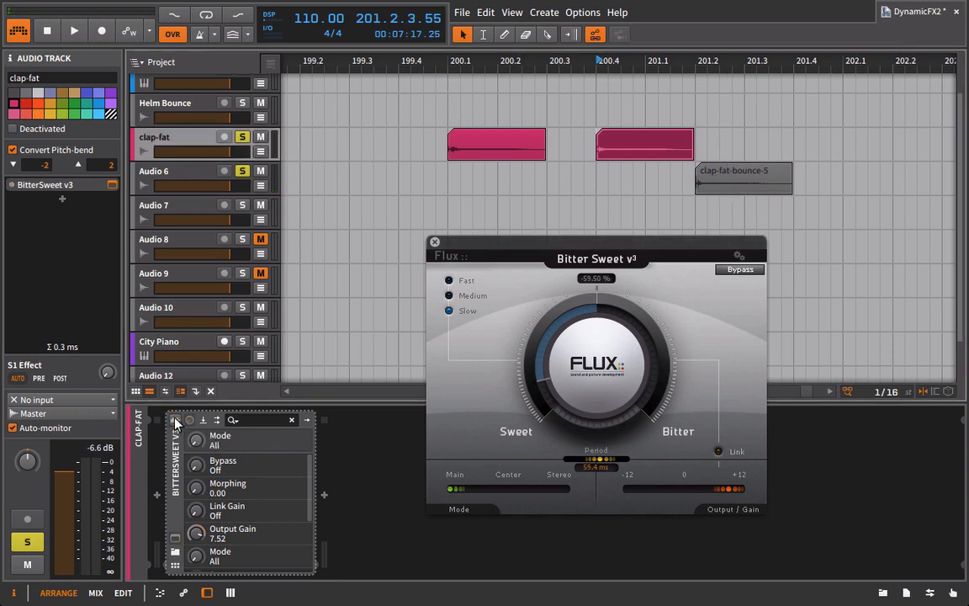
key(space)
key(space)
key(space)
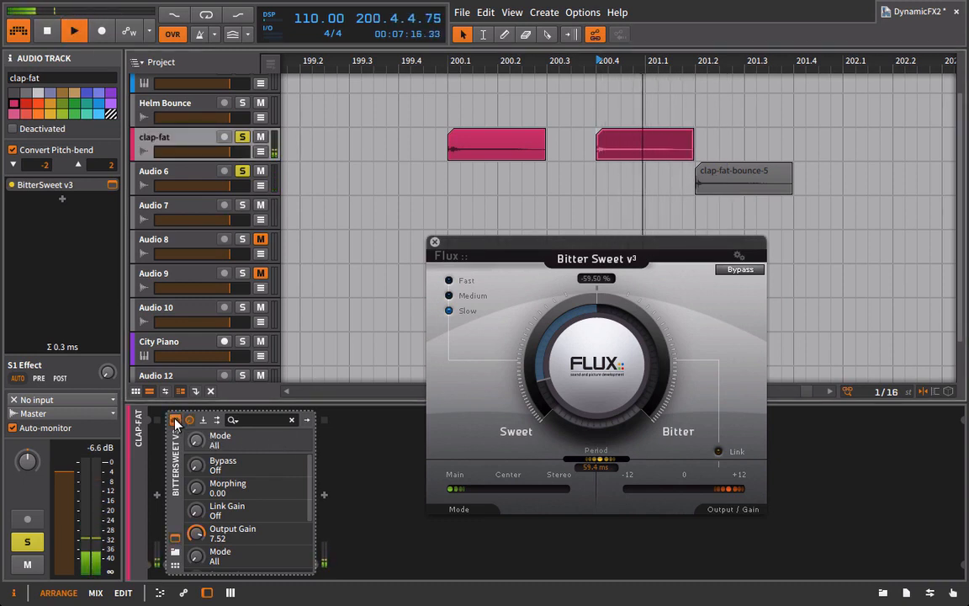
key(space)
key(space)
click(175, 420)
key(space)
key(space)
key(space)
key(space)
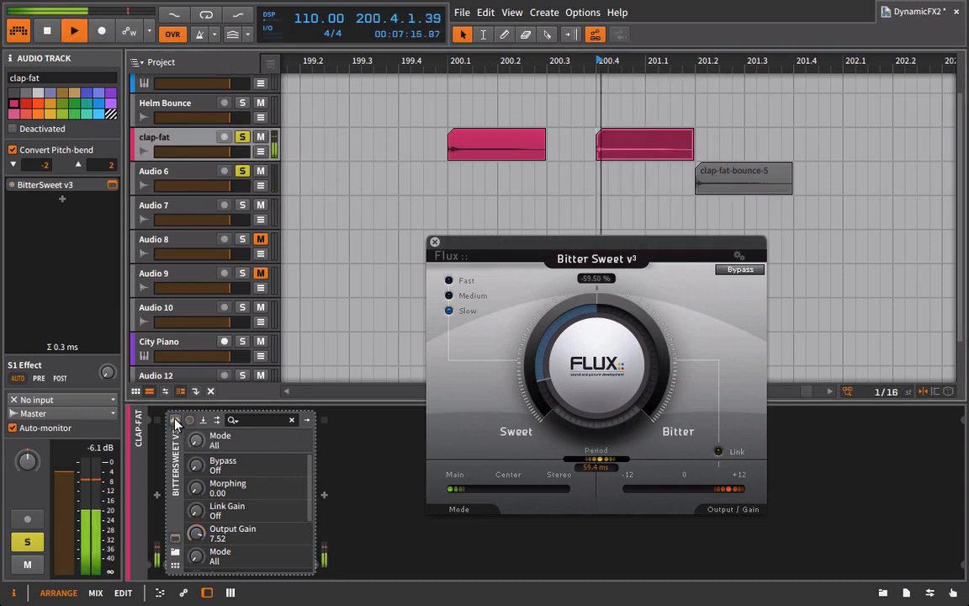
key(space)
click(175, 421)
key(space)
key(space)
key(space)
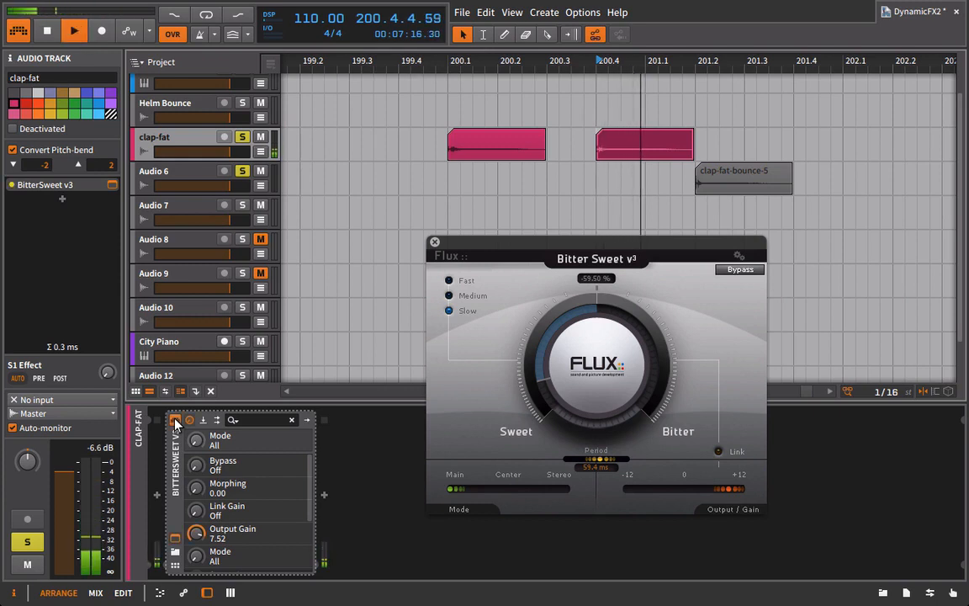
key(space)
click(434, 243)
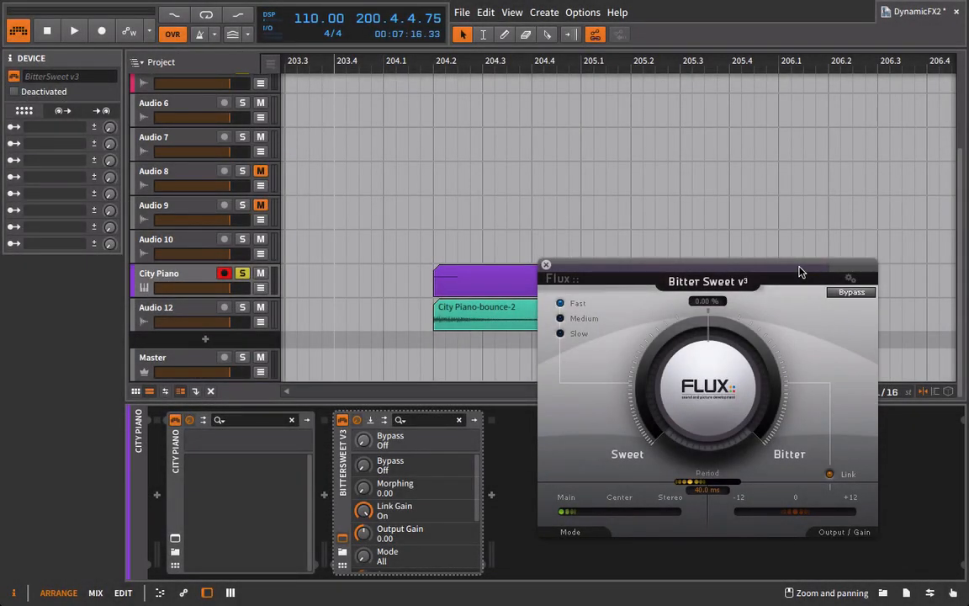
Set the City Piano track's BitterSweet amount to 22.90 % and bypass the effect for comparison
click(851, 292)
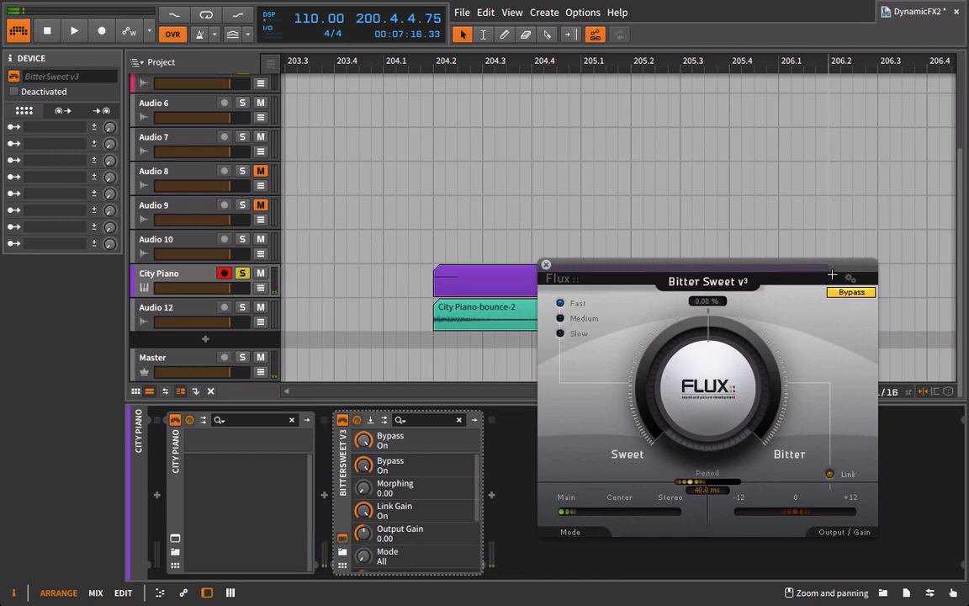
click(841, 289)
drag(714, 392, 697, 323)
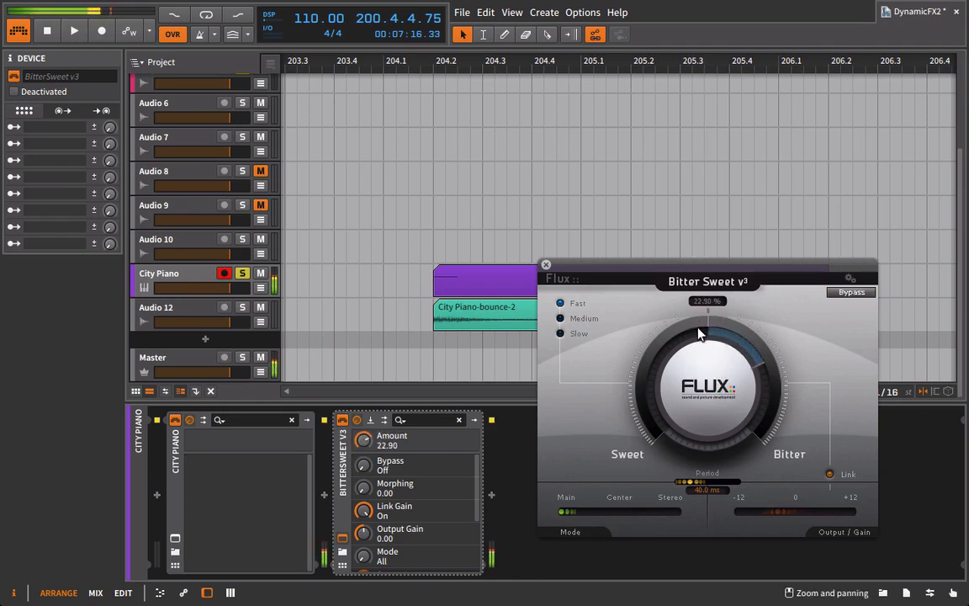
click(847, 292)
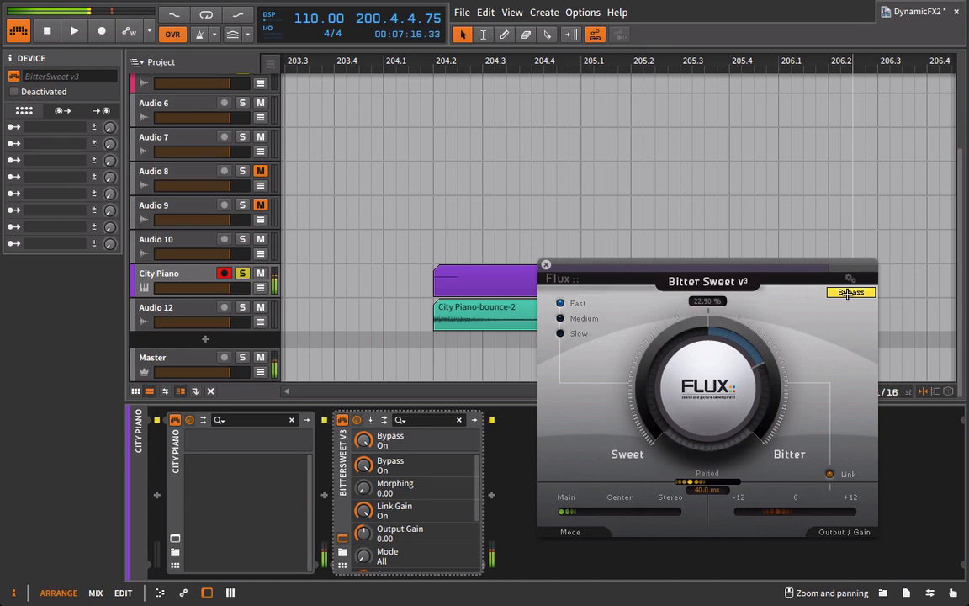
Take BitterSweet out of bypass with its amount at 58.16 %, and unlink the output gain, setting it to -0.12
click(848, 293)
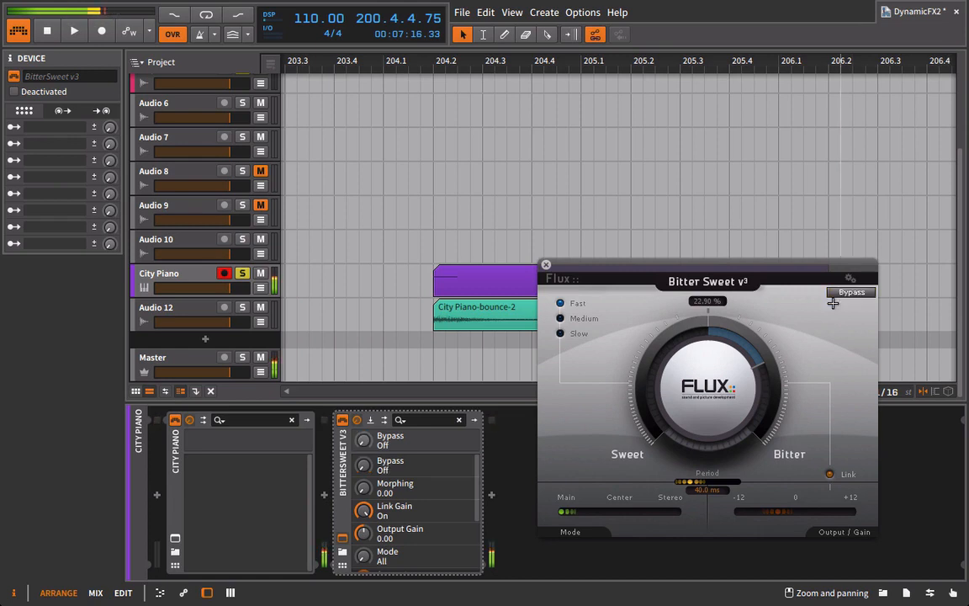
click(723, 334)
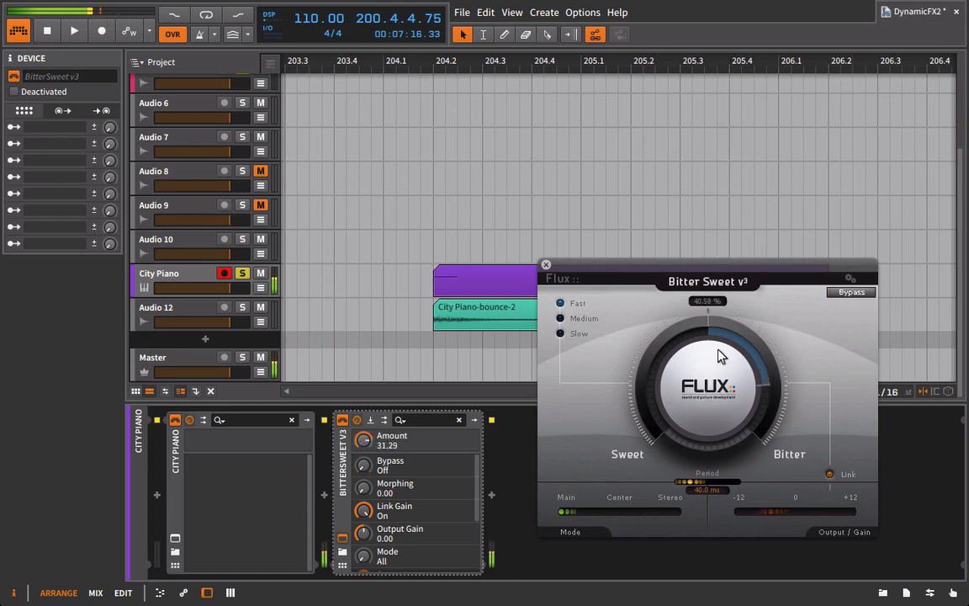
click(830, 473)
click(791, 509)
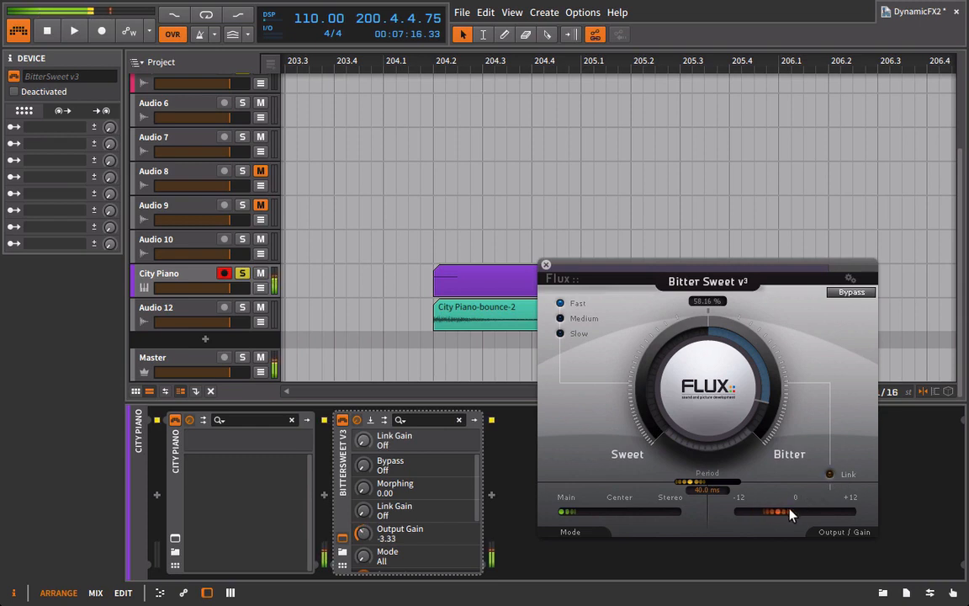
Switch BitterSweet on the City Piano track to Medium speed and set its period to 65.8 ms
click(581, 318)
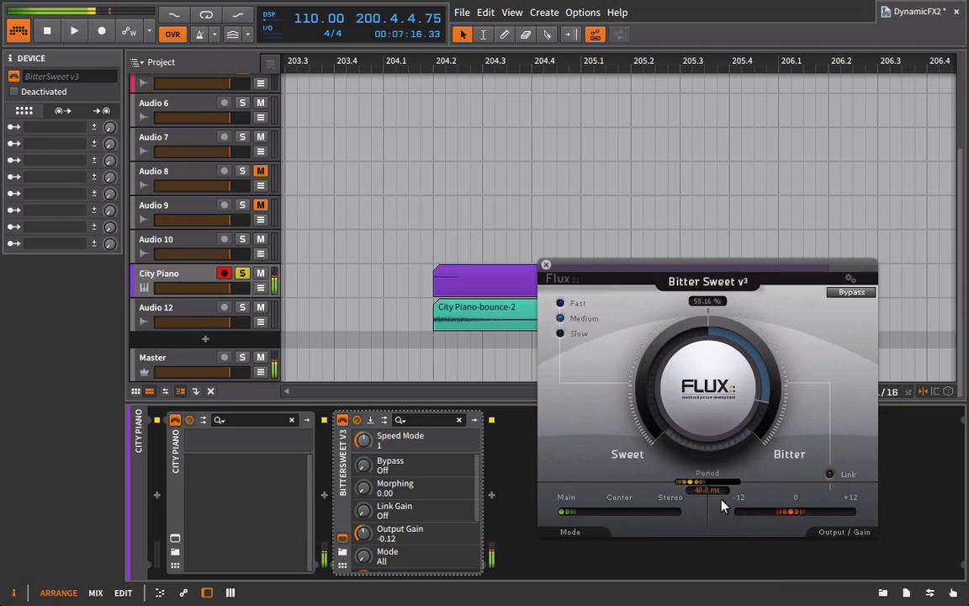
drag(697, 484, 730, 486)
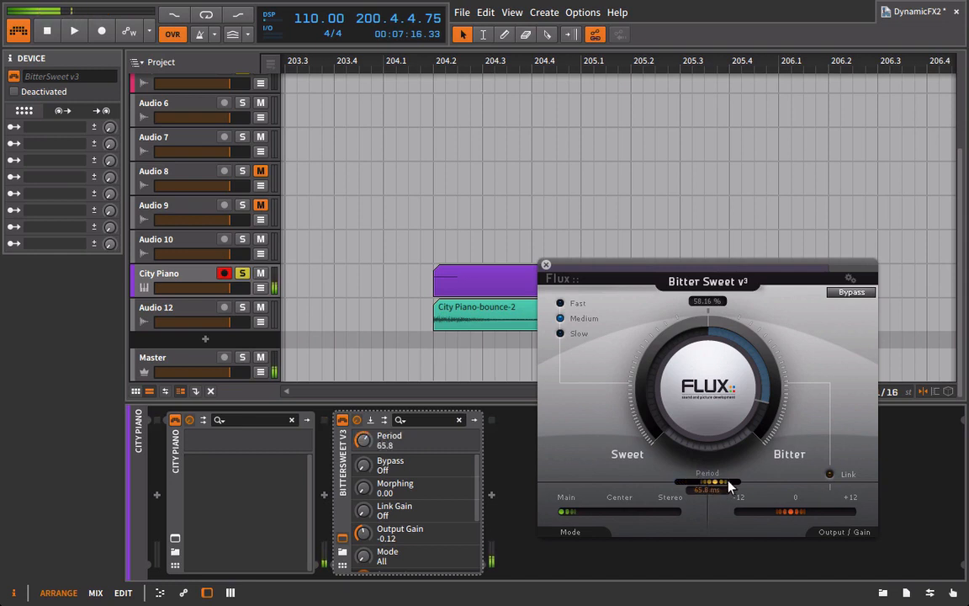
Compare the piano with BitterSweet bypassed and active, and set the output gain to -0.94 to match levels
click(851, 292)
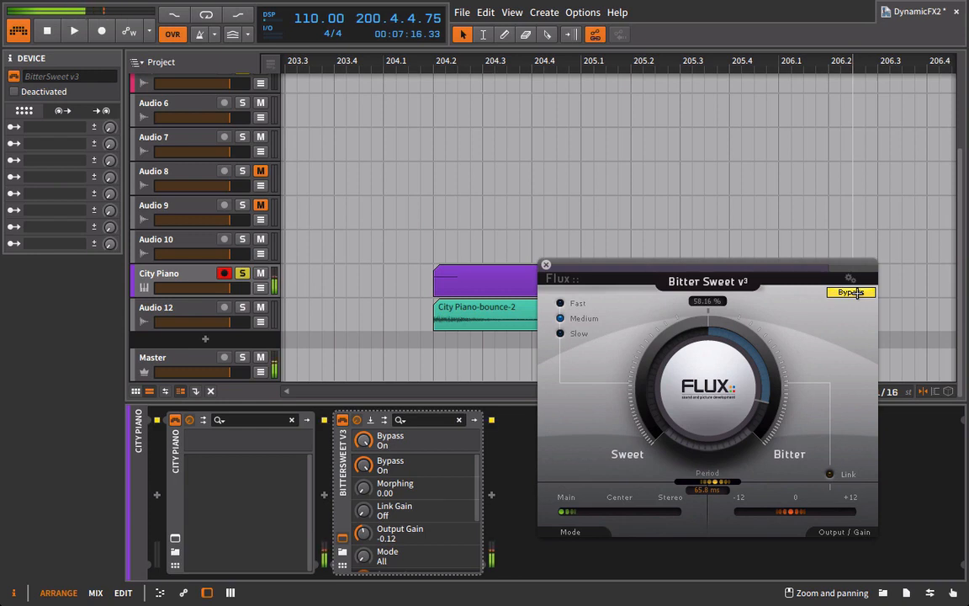
click(857, 293)
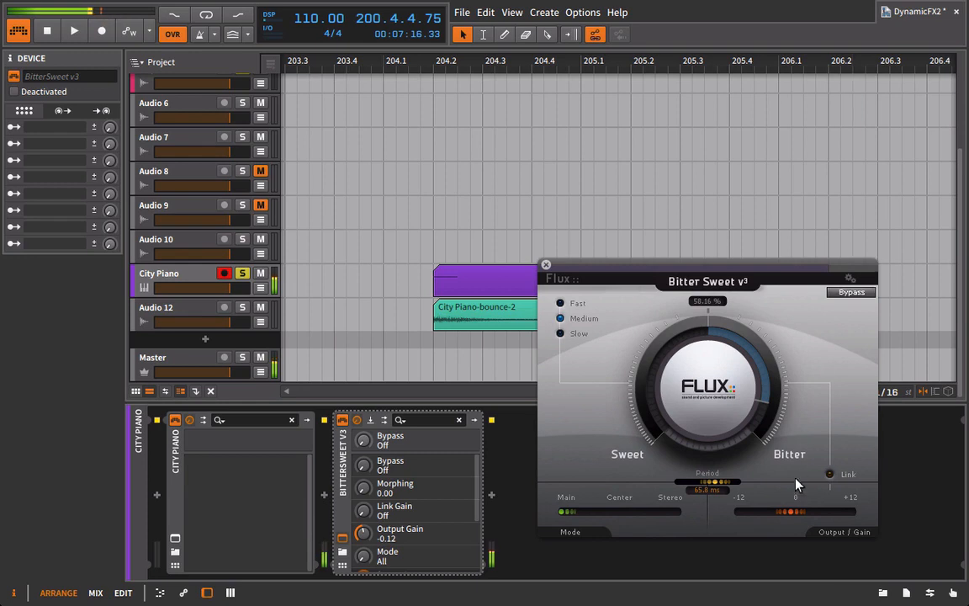
drag(791, 515, 783, 519)
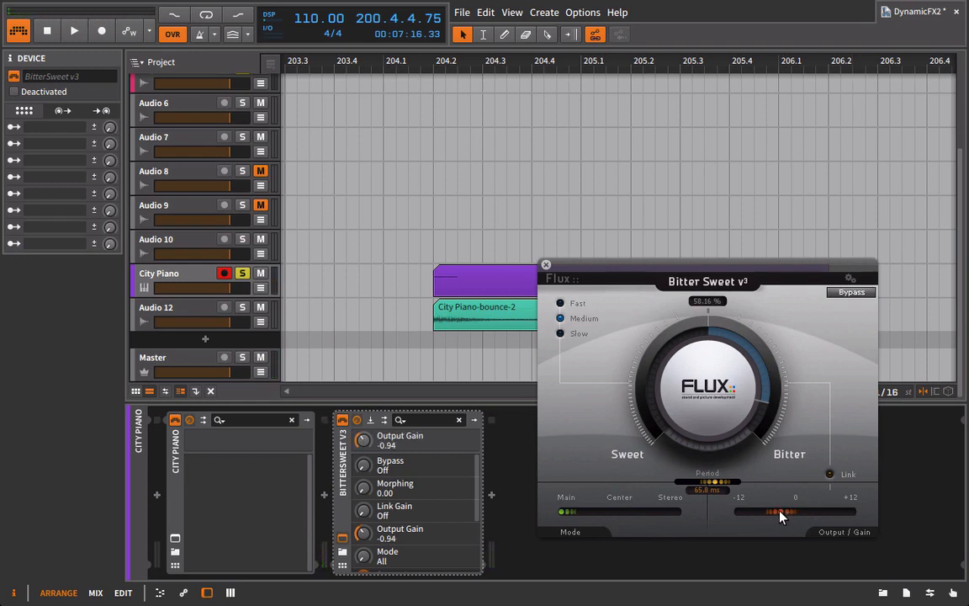